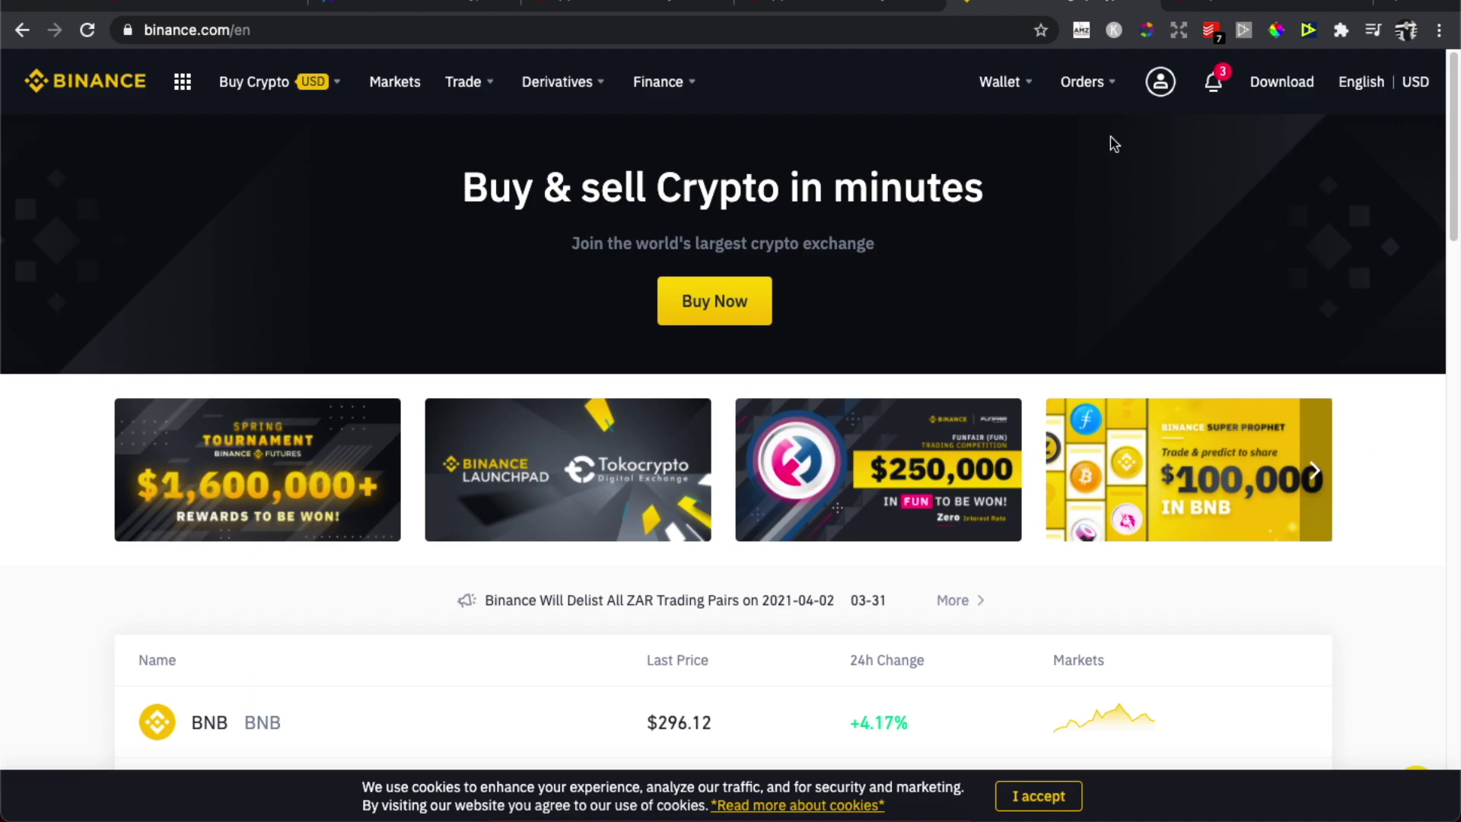
Open the Fiat and Spot wallet balances page from the Wallet menu.
mouse_move(1006, 90)
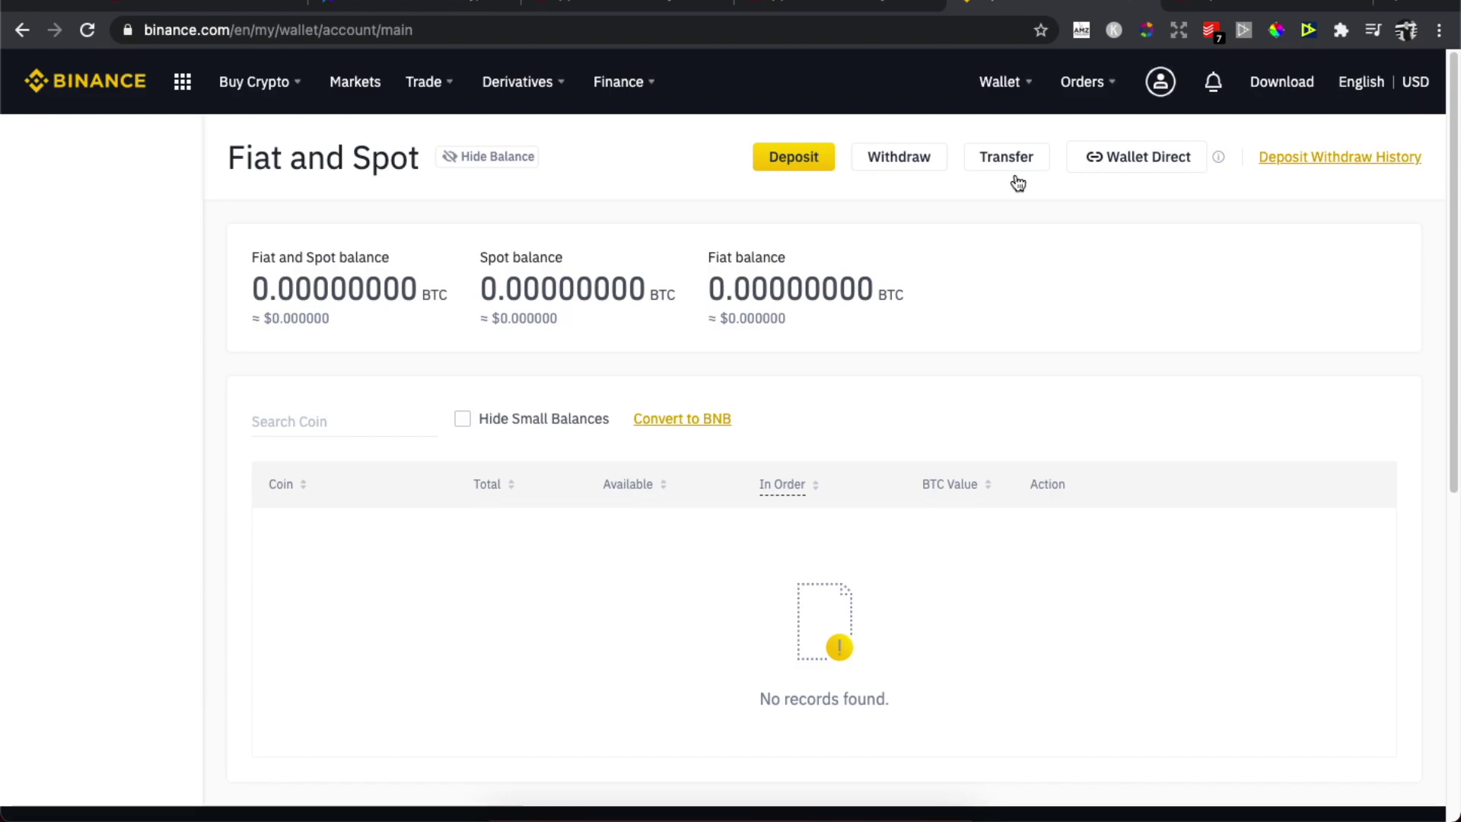
Search the wallet coins for 'doge' and open the DOGE/USDT spot trading market.
click(312, 420)
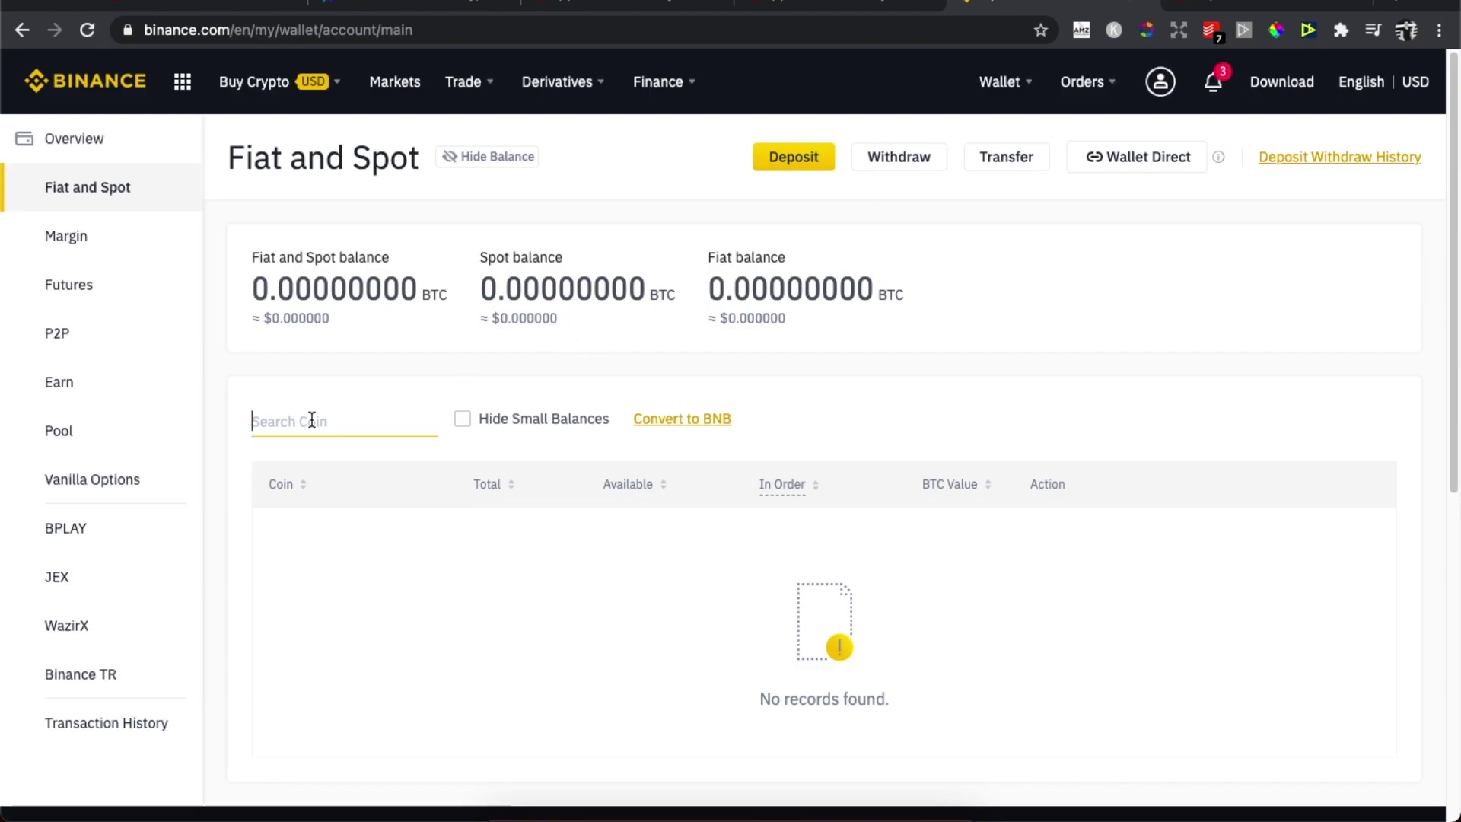
text(doge)
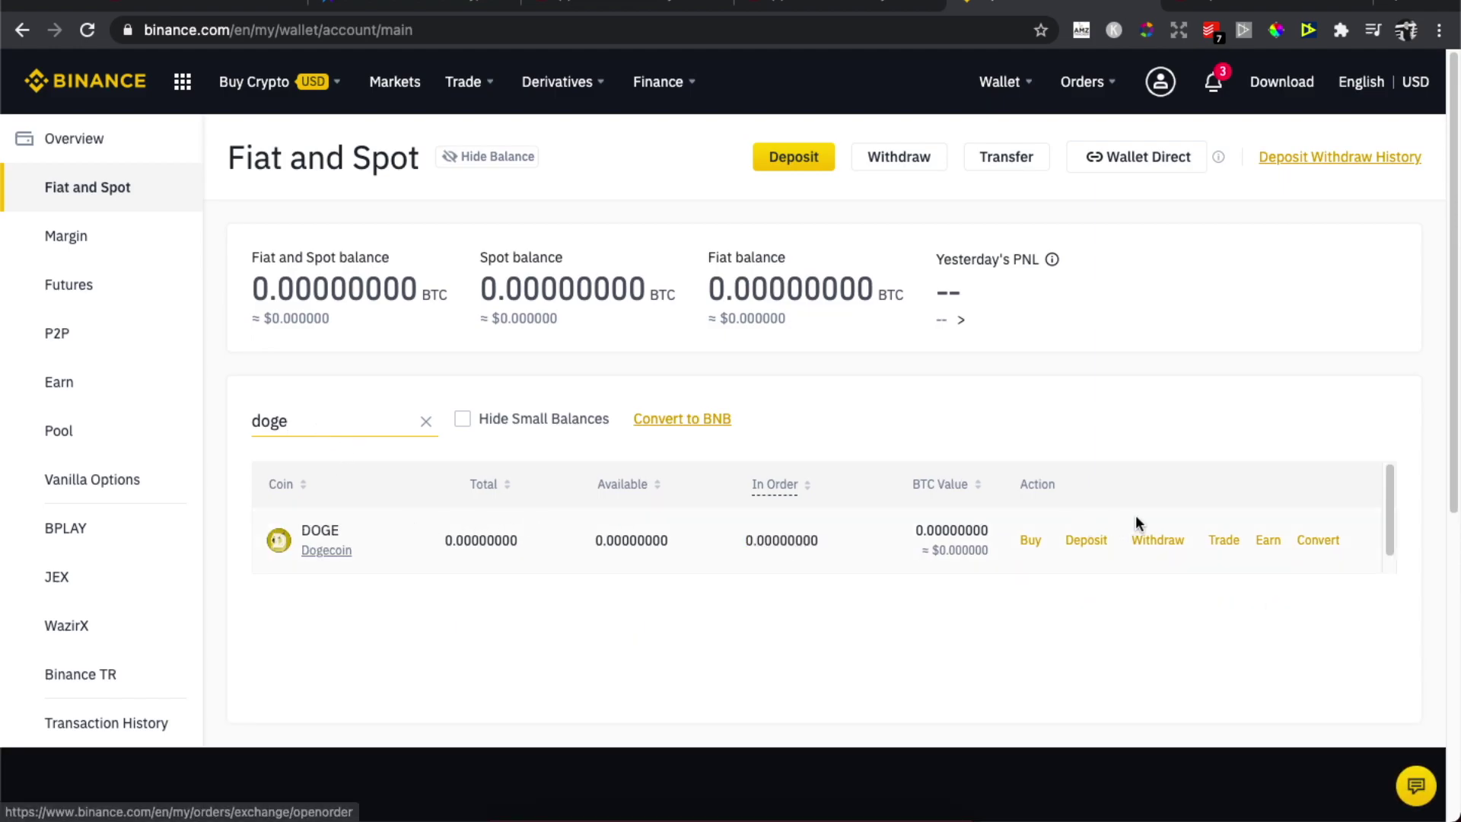
click(1222, 542)
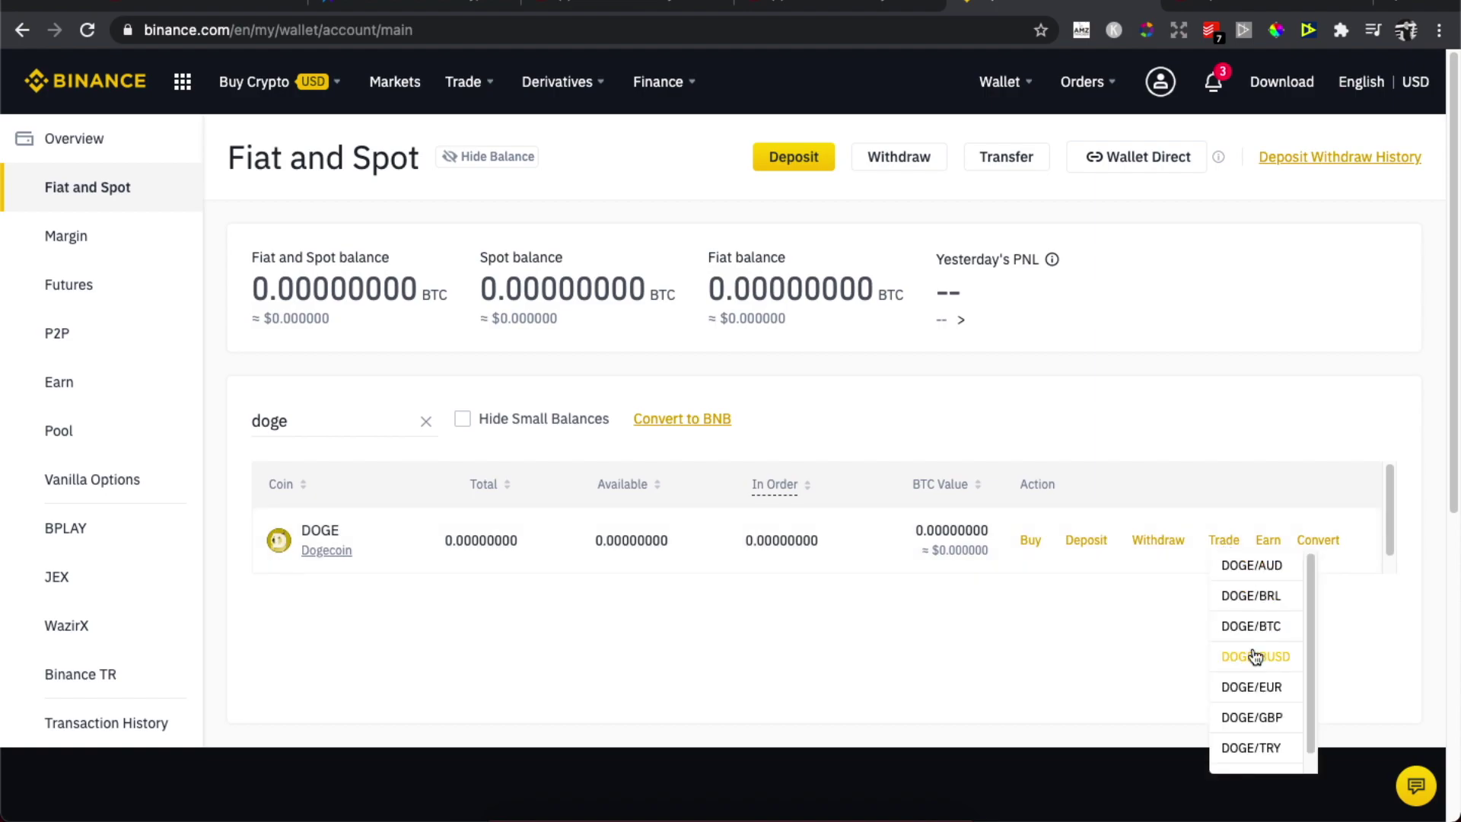
scroll(1256, 656, down, 1)
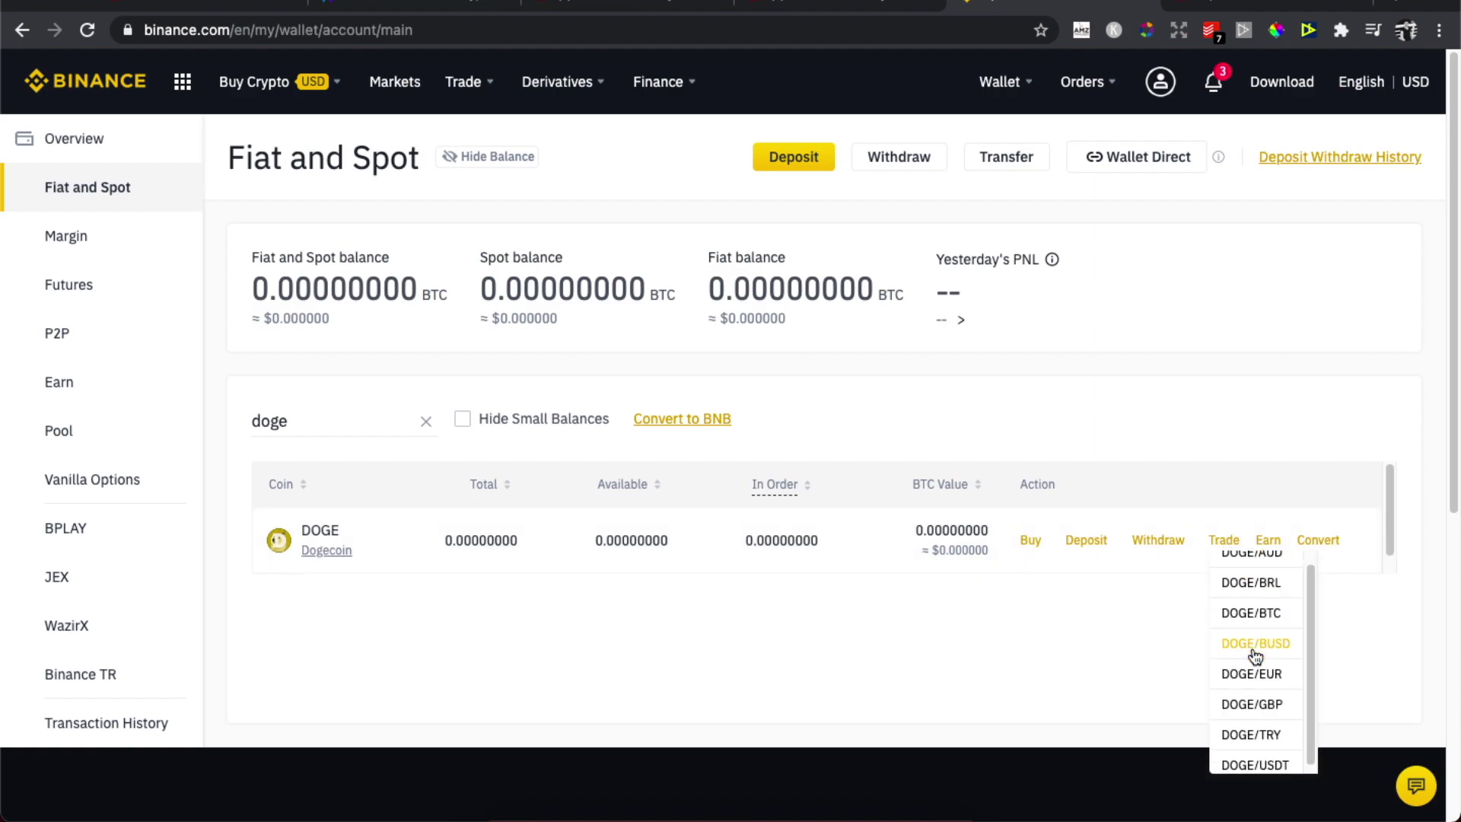
click(1245, 761)
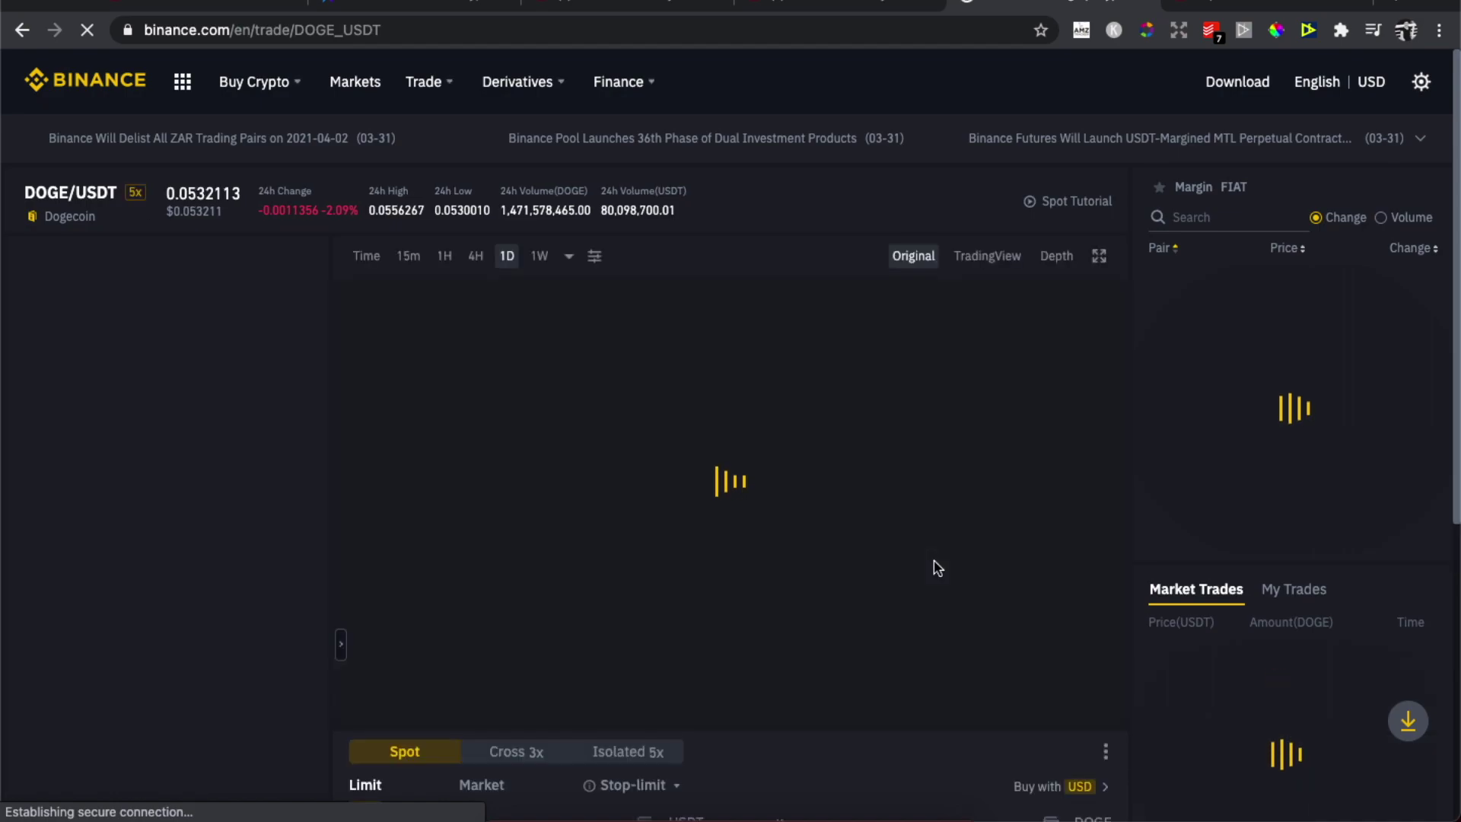
Prepare a market sell order for 76 DOGE, then return to the Binance home page.
scroll(938, 569, down, 5)
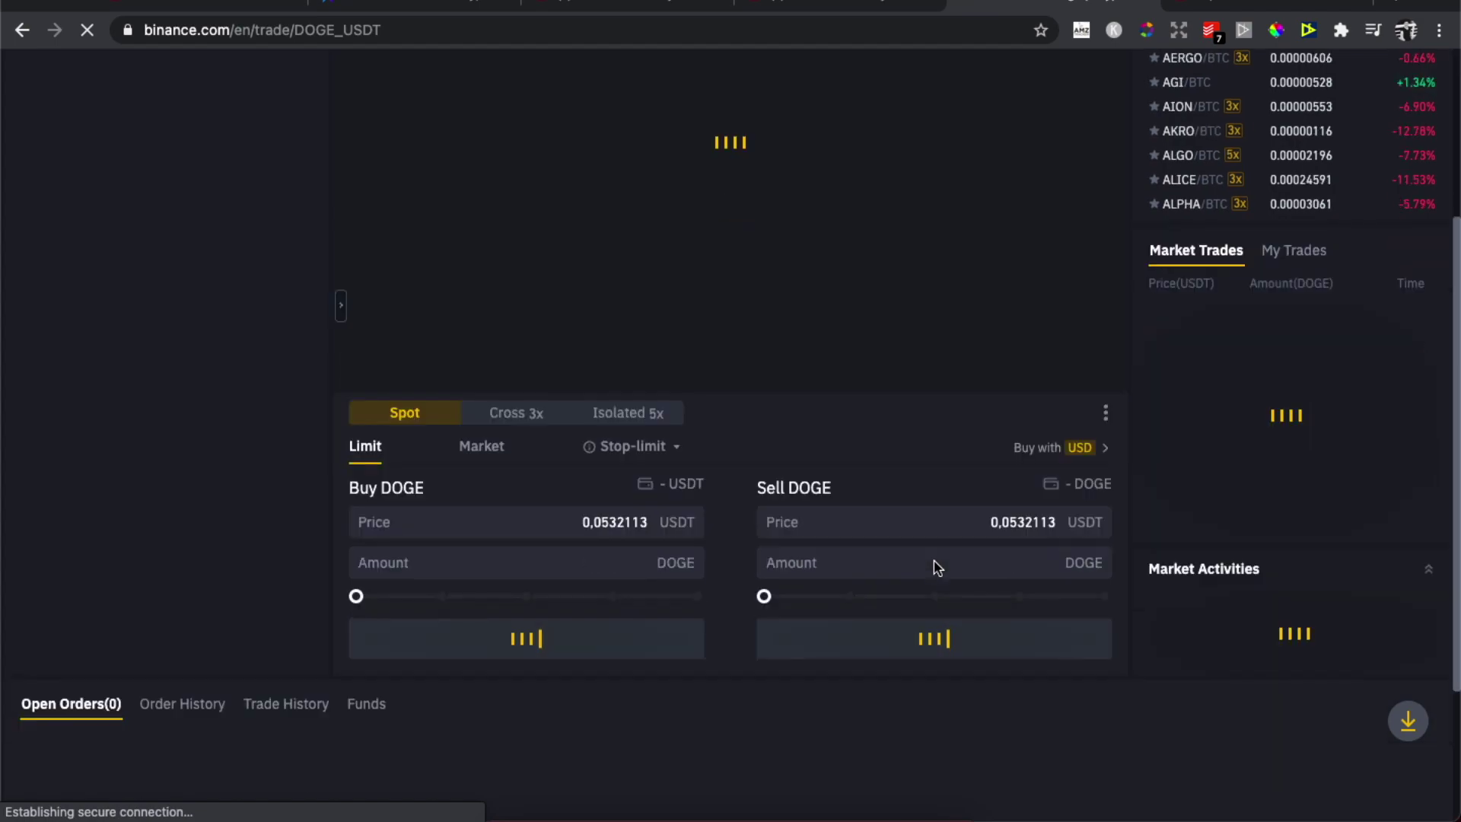
scroll(833, 518, down, 1)
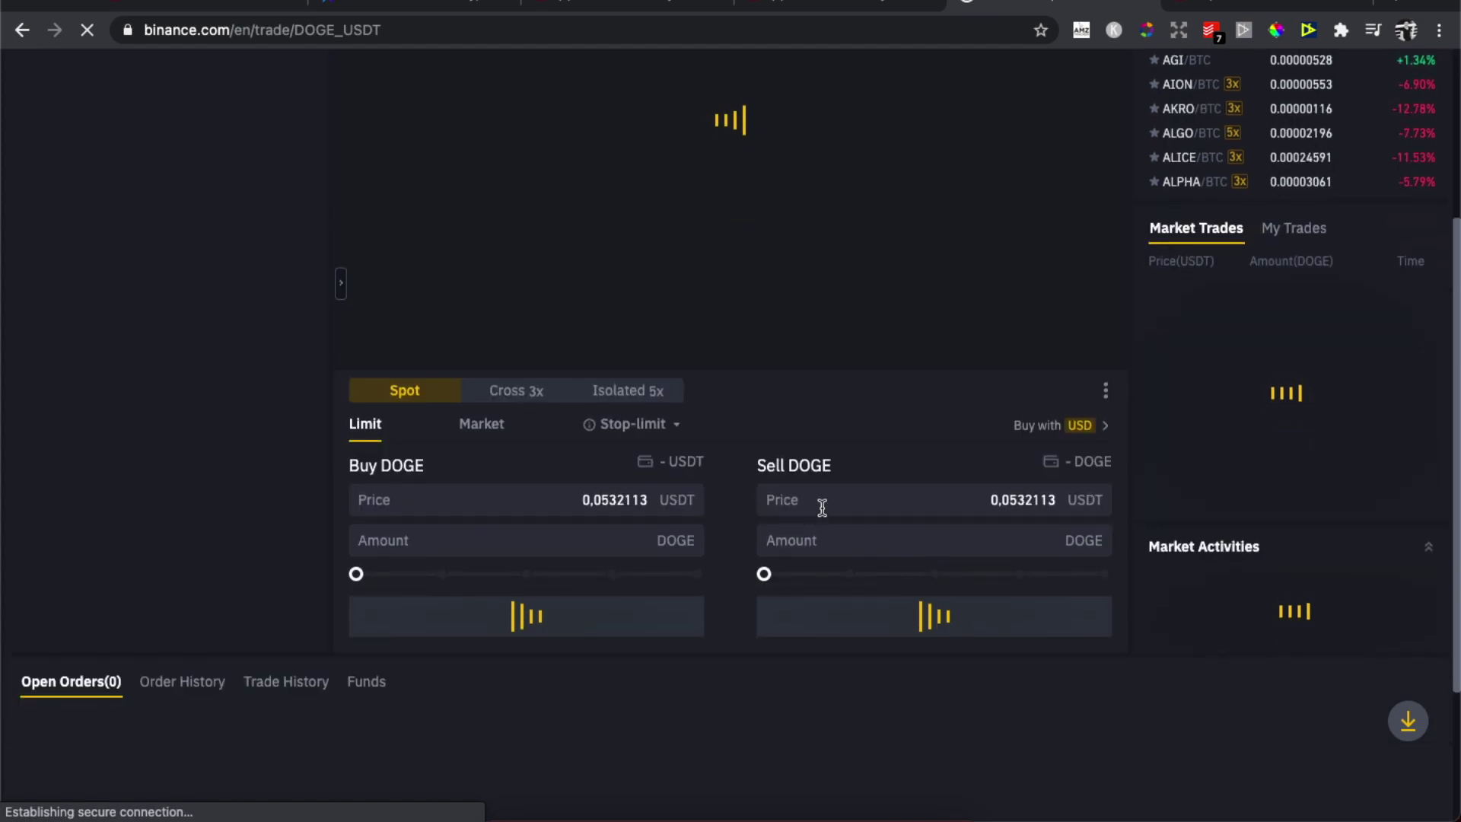
click(814, 507)
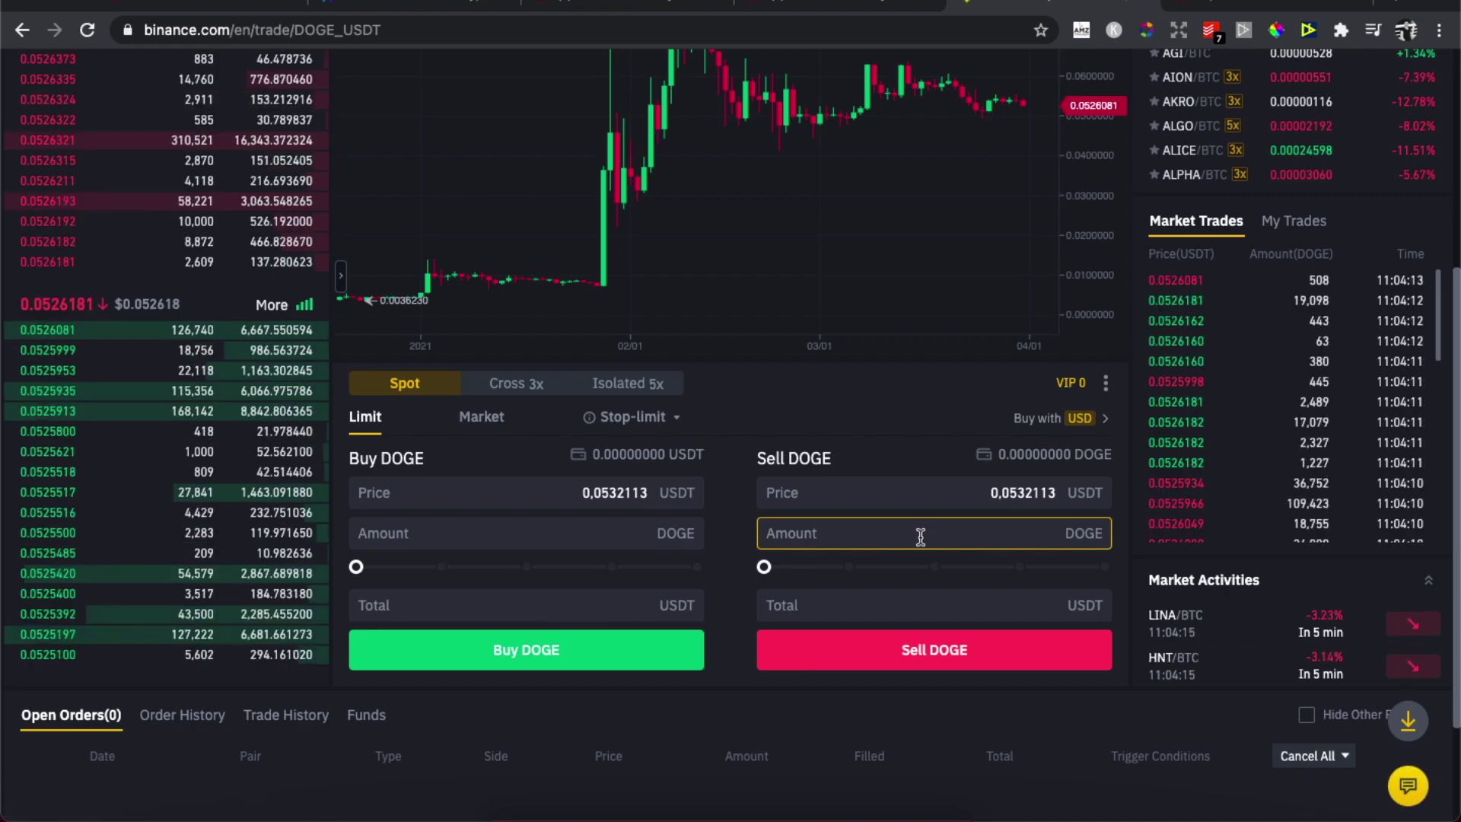
click(480, 423)
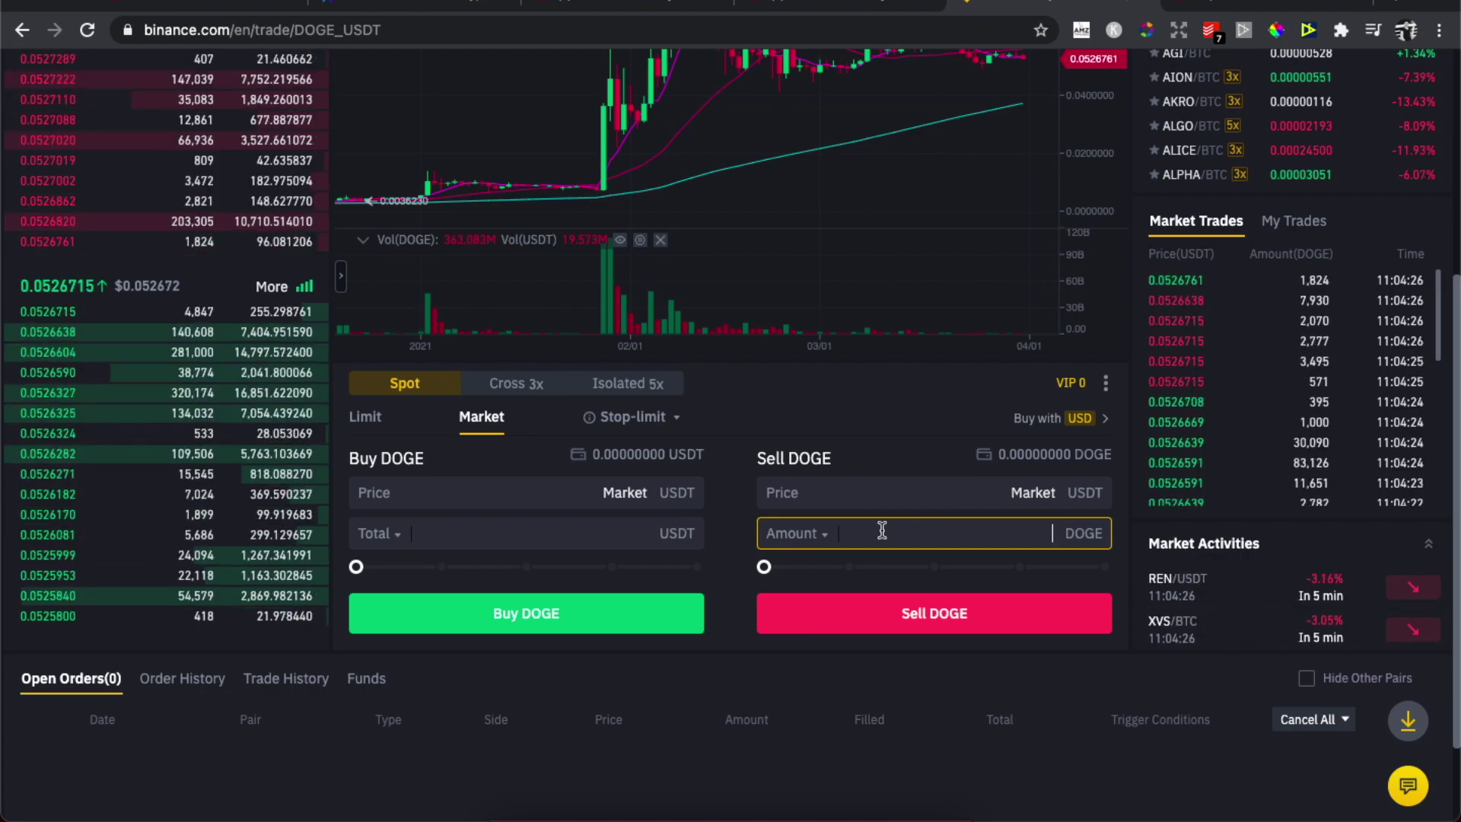
text(7)
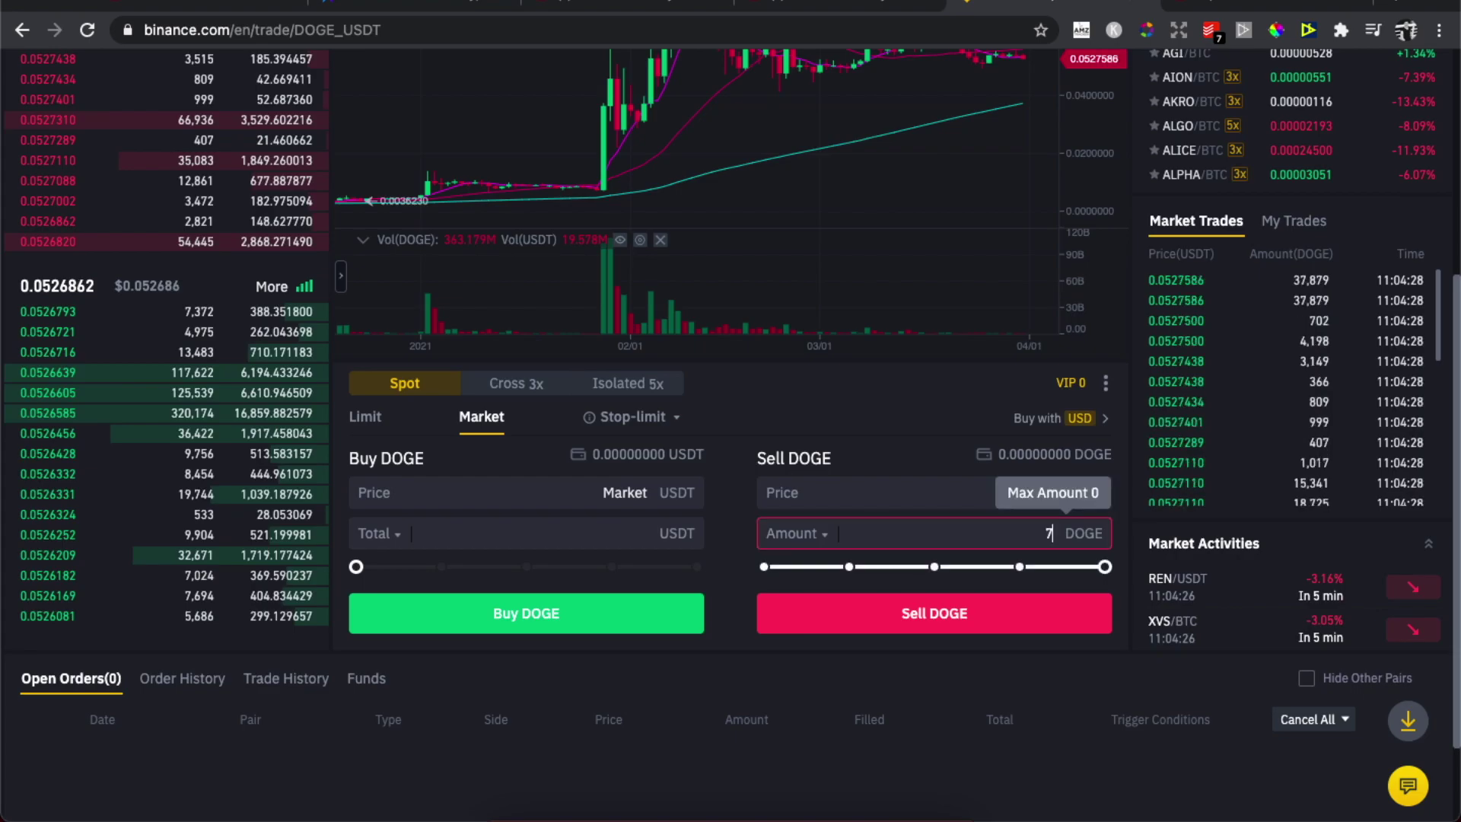
text(6)
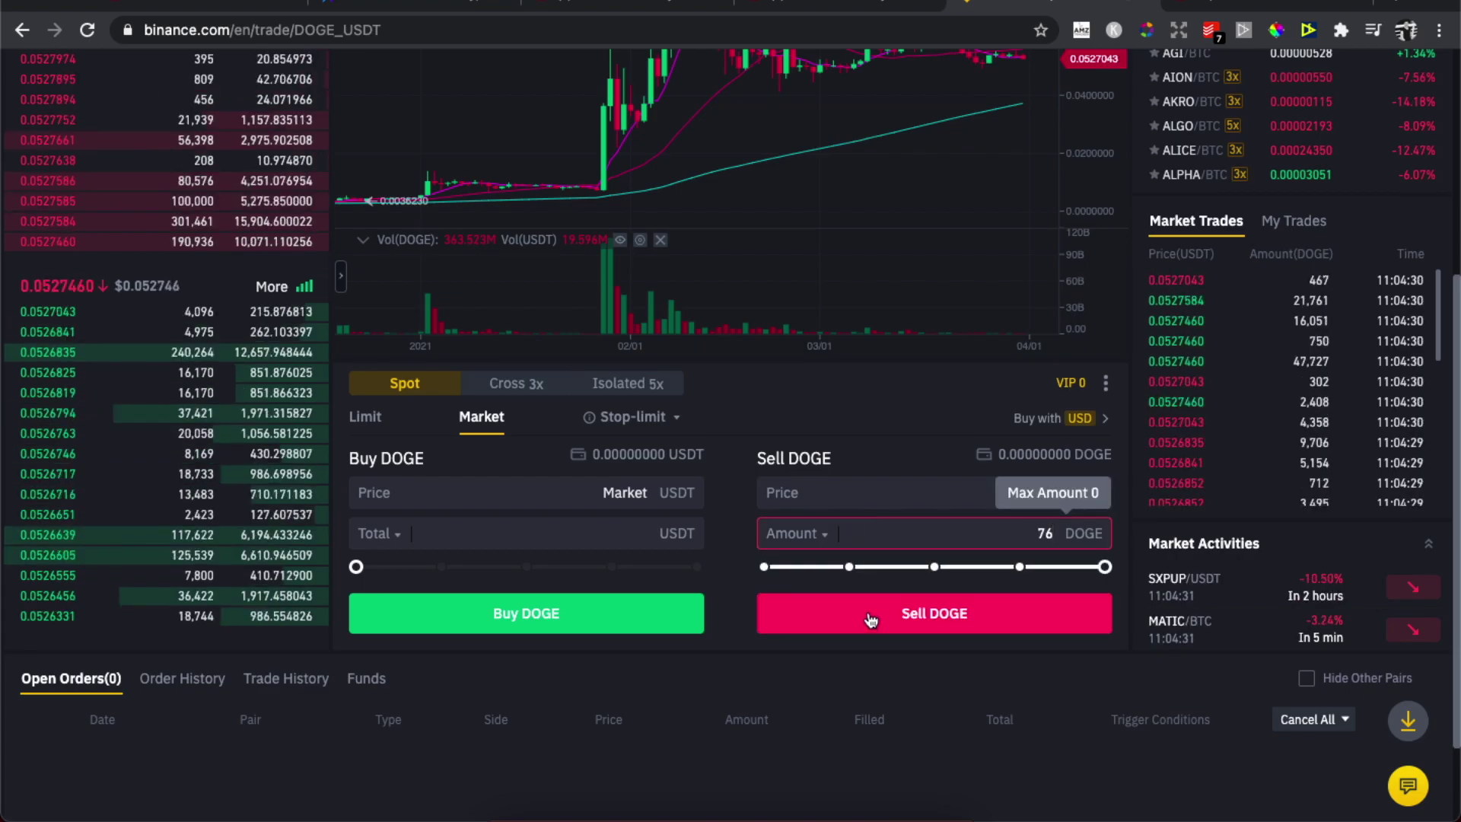
scroll(866, 495, up, 5)
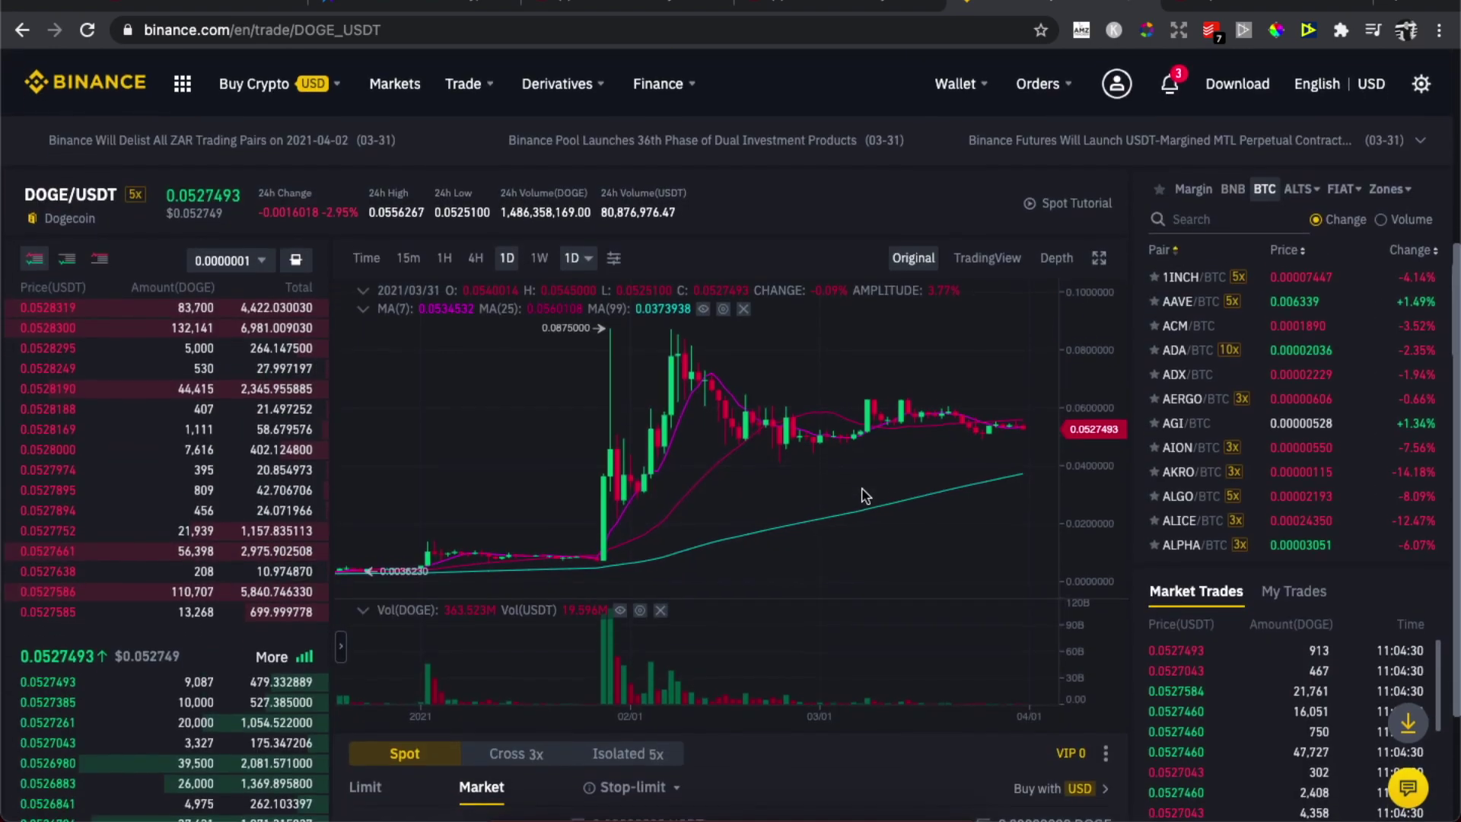
click(122, 89)
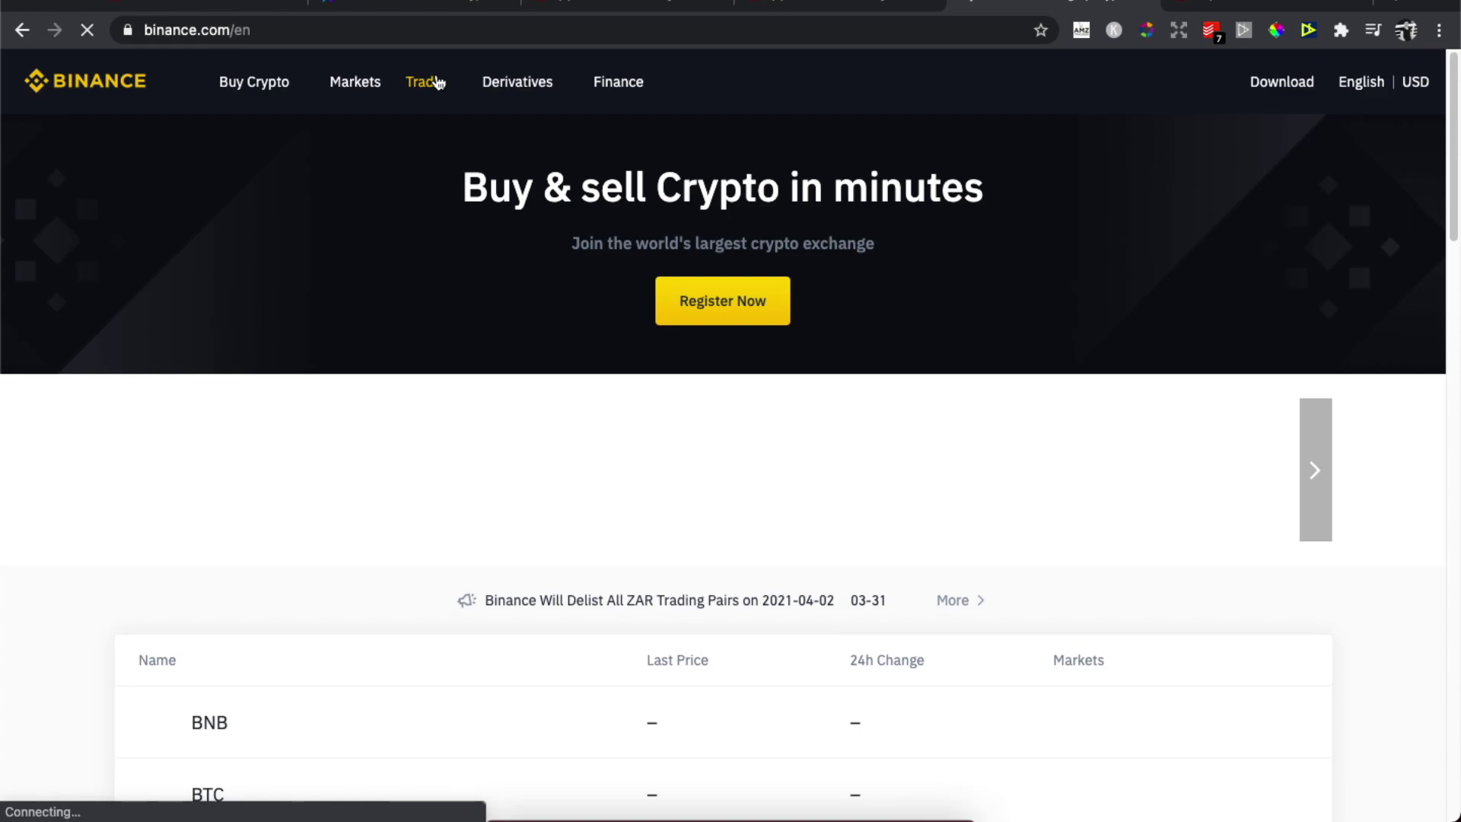
Go to the Convert & OTC Portal through the Trade menu.
mouse_move(434, 82)
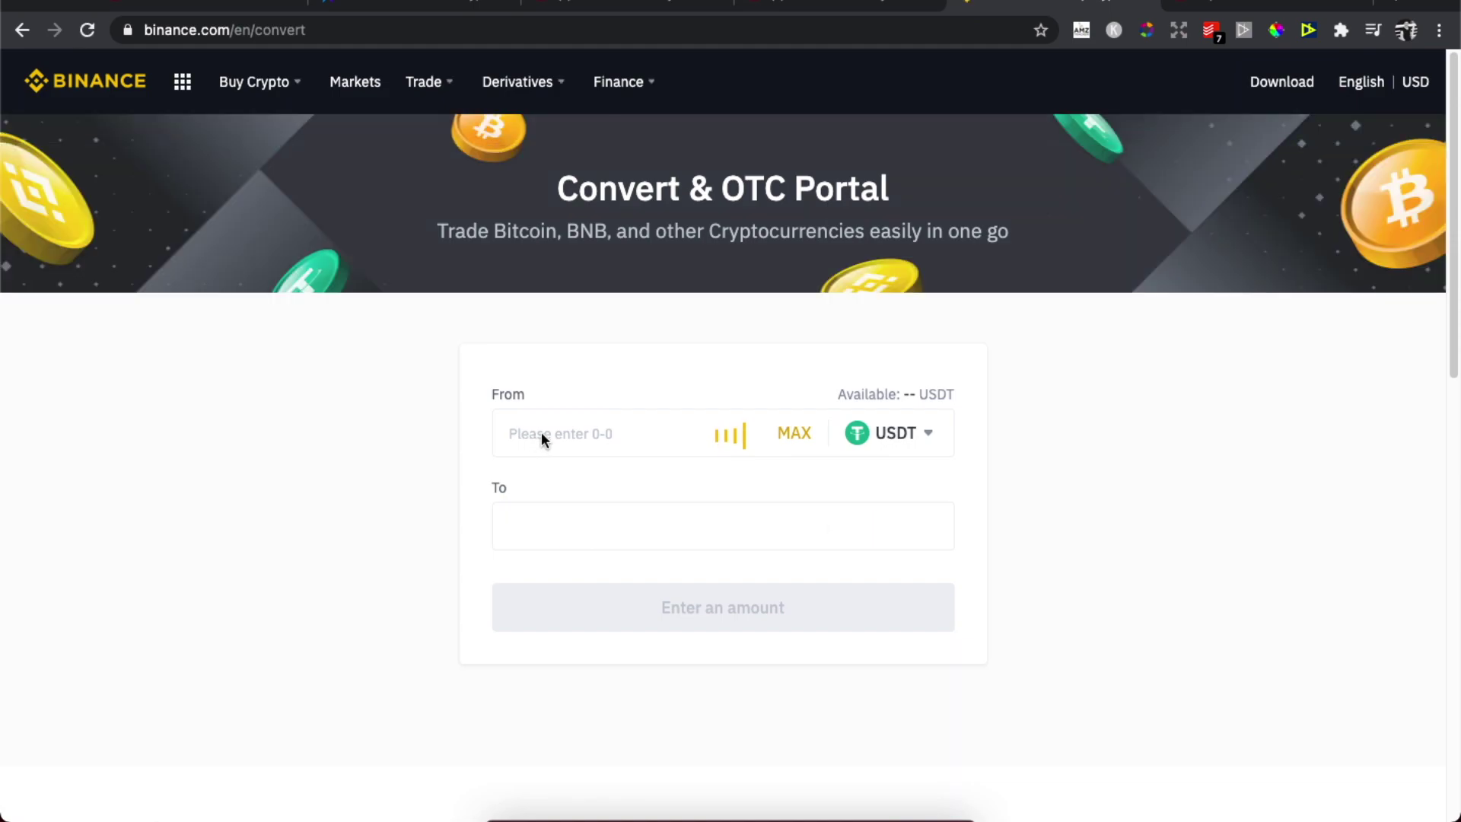
Choose EUR as the currency to receive and enter 100 USDT to convert.
click(784, 516)
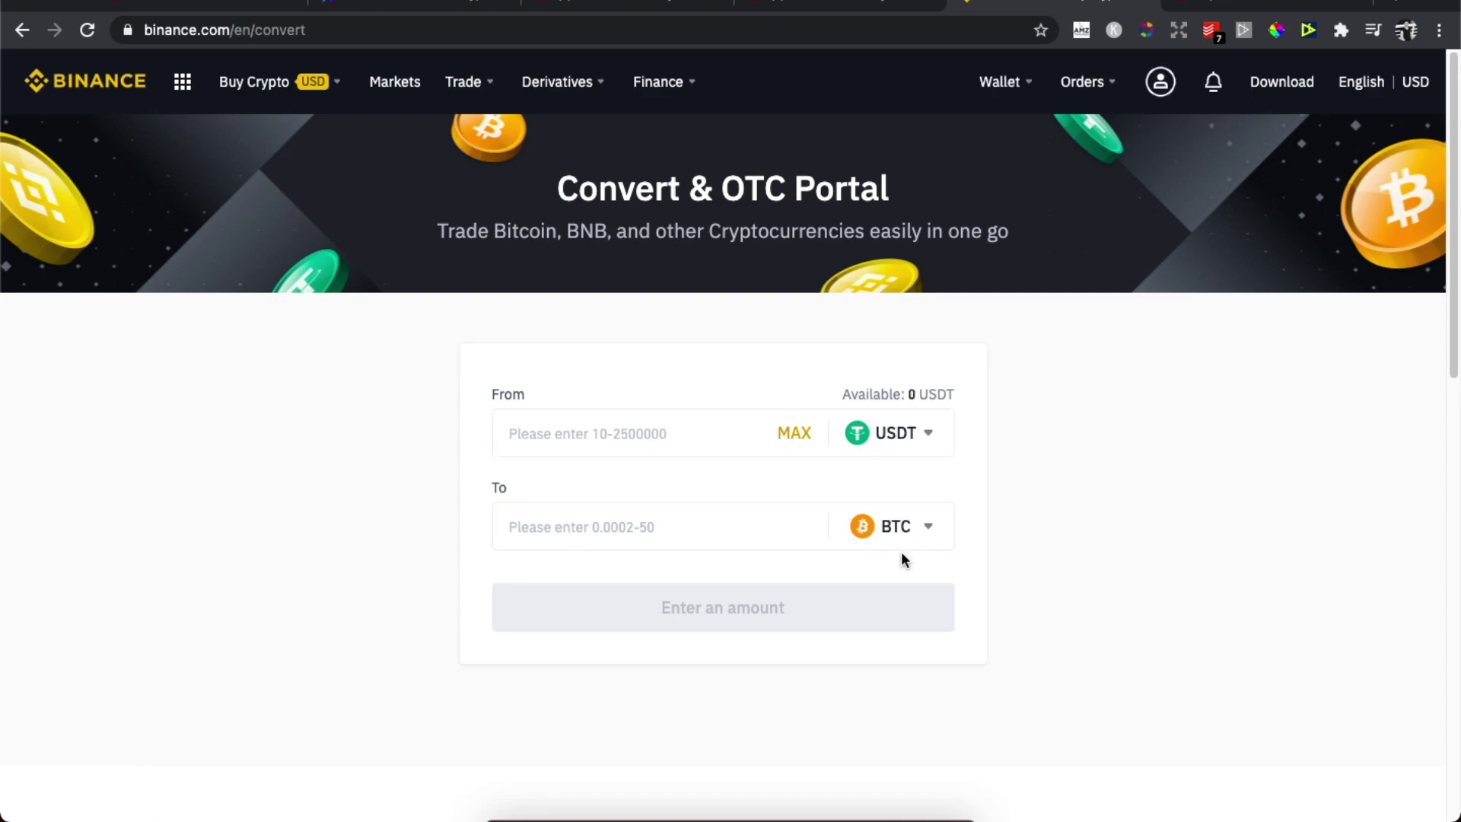
click(906, 543)
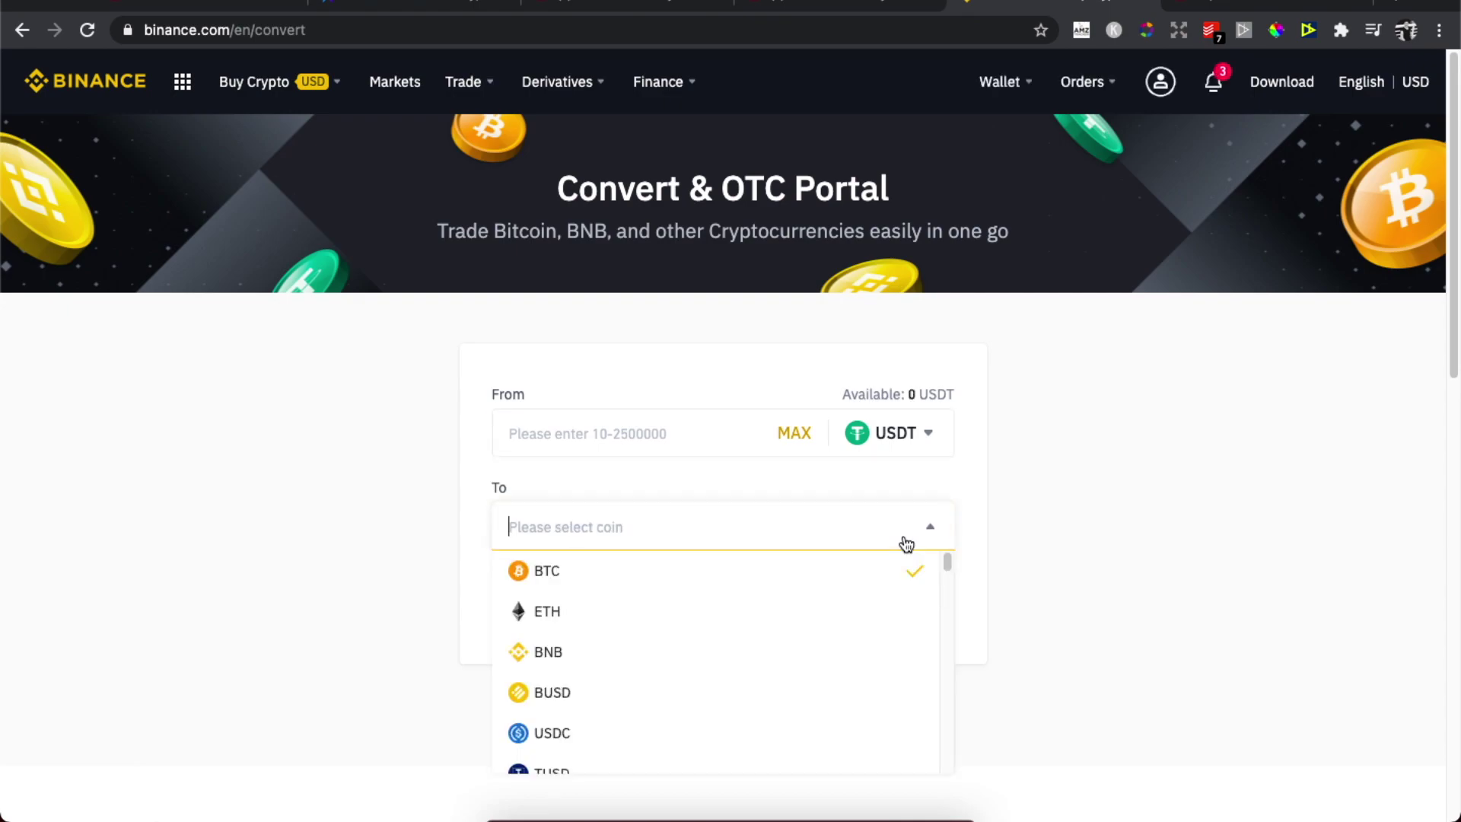
text(eur)
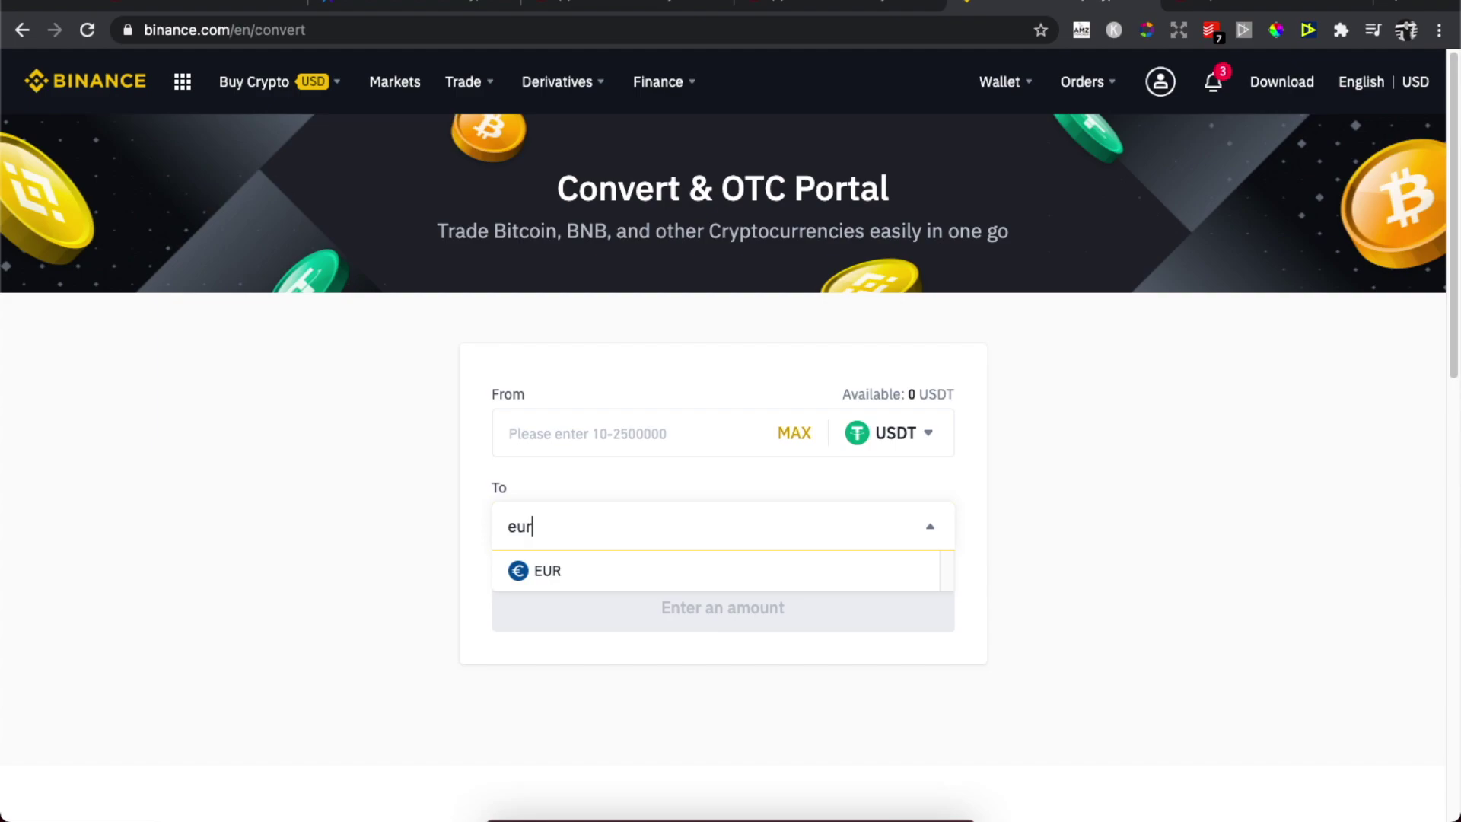
key(BackSpace)
key(BackSpace)
key(BackSpace)
text(usd)
key(BackSpace)
key(BackSpace)
key(BackSpace)
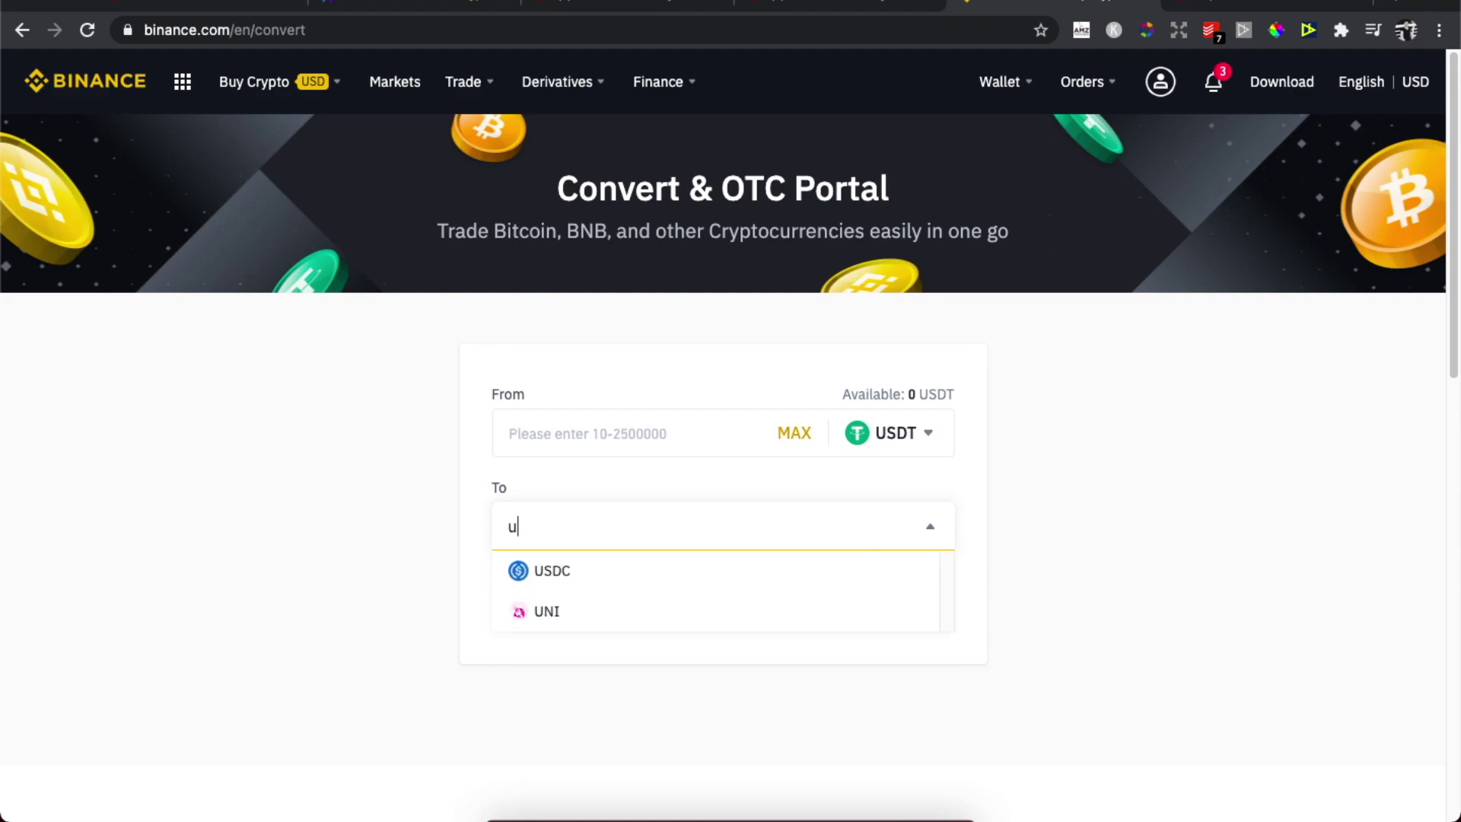
text(eur)
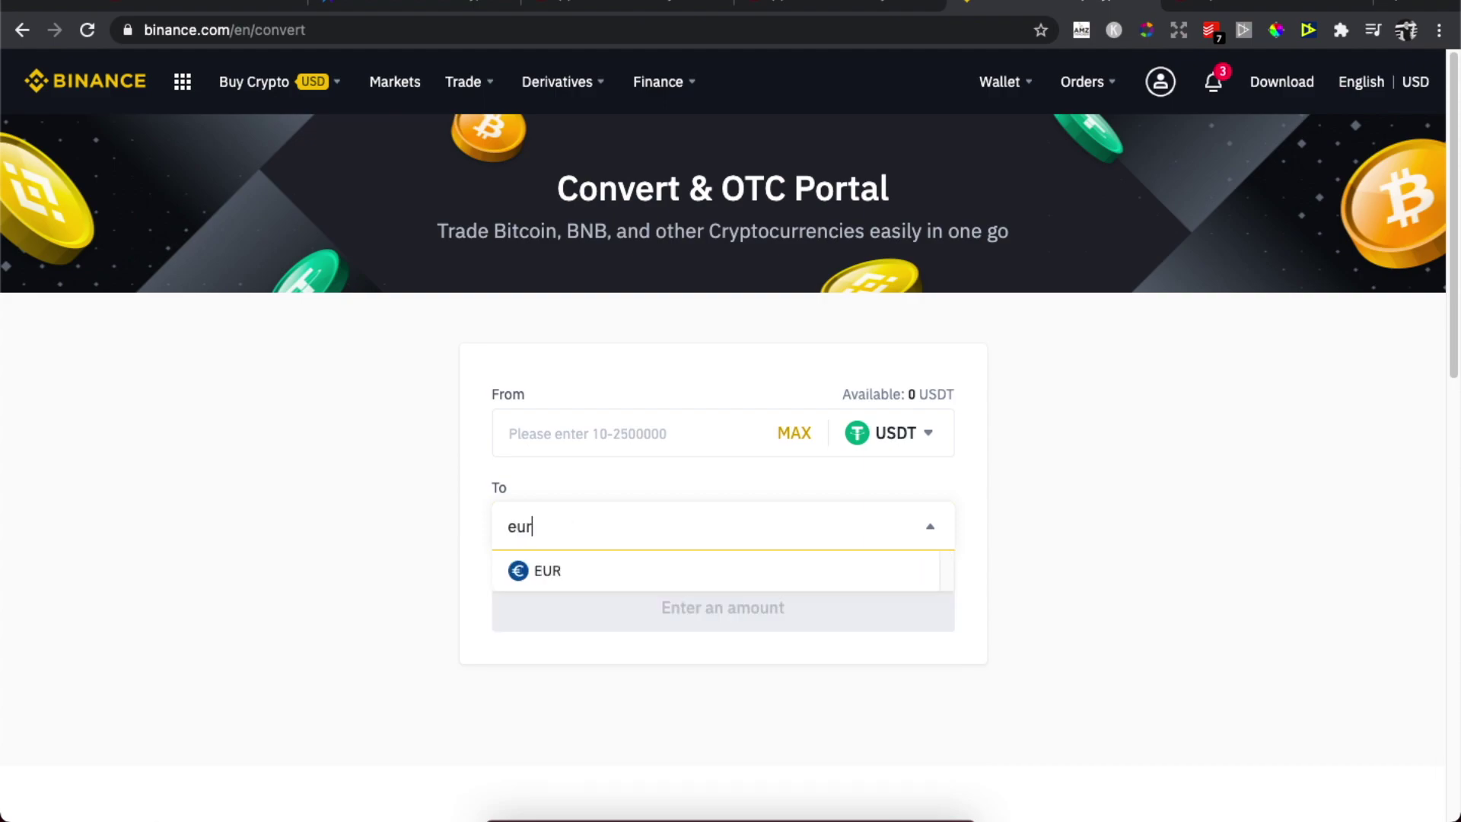
click(595, 575)
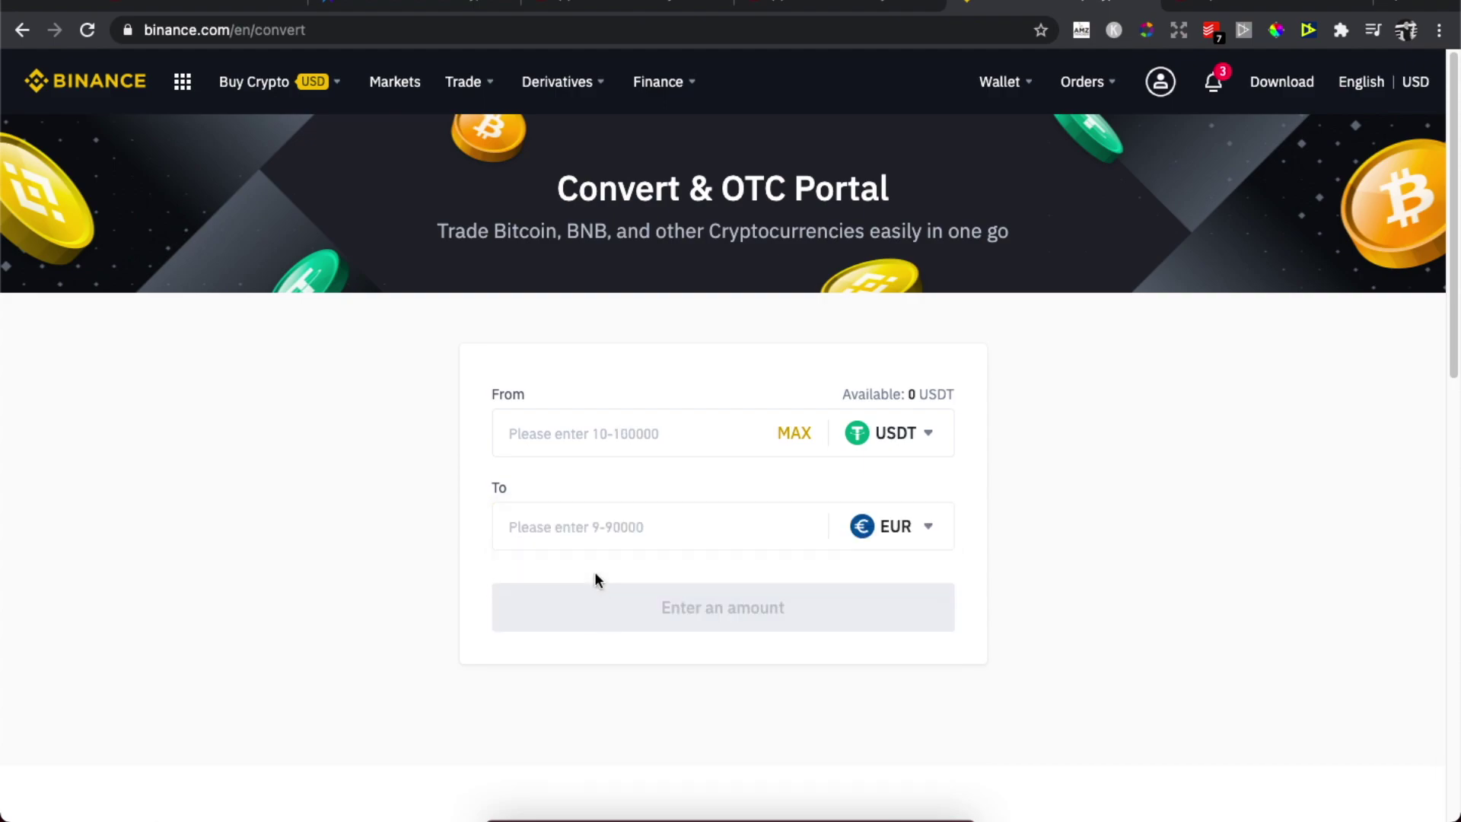
click(584, 437)
text(100)
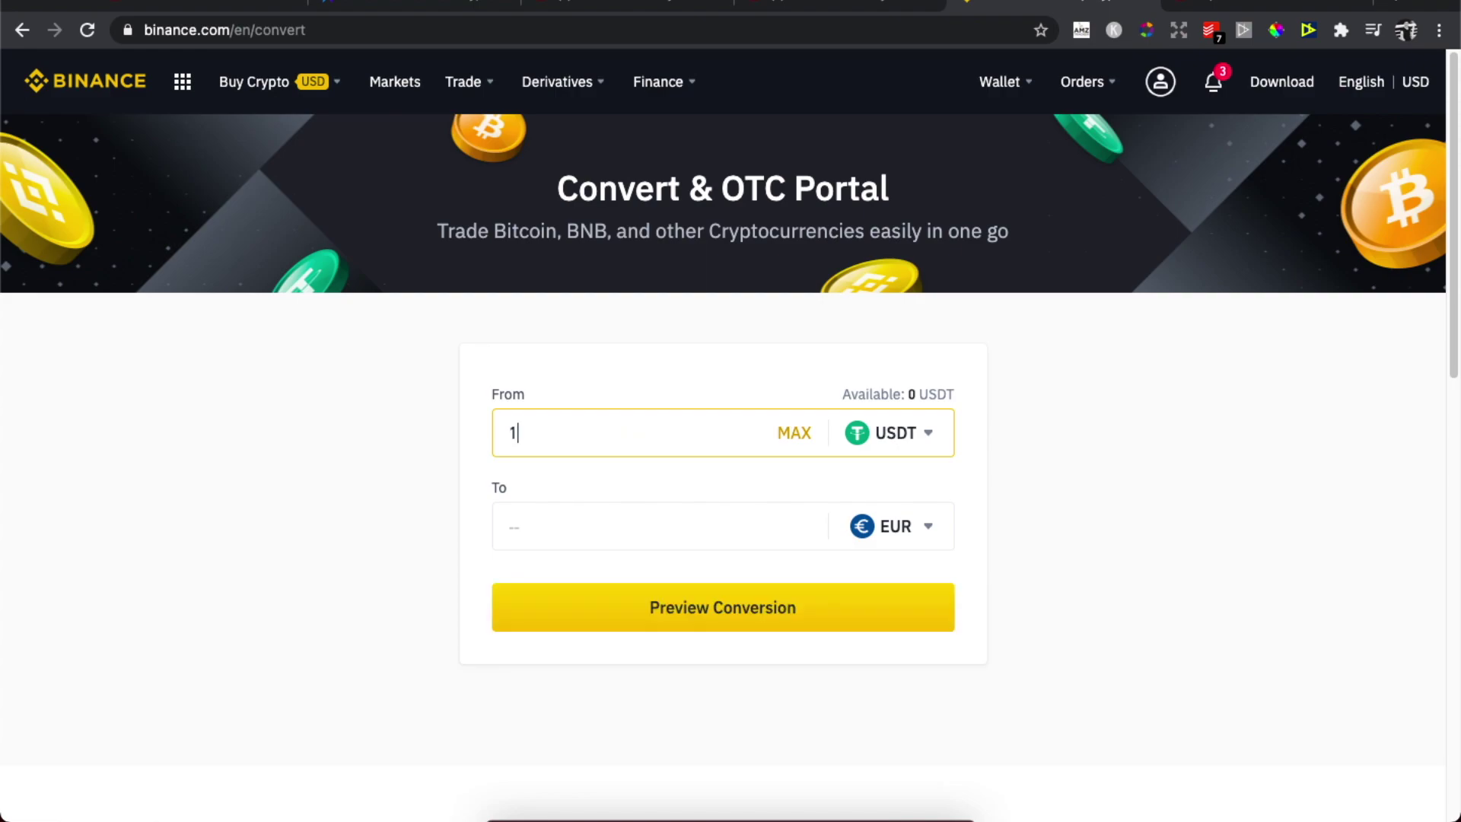
Preview the conversion, which quotes 85.31913623 EUR for 100 USDT.
click(675, 625)
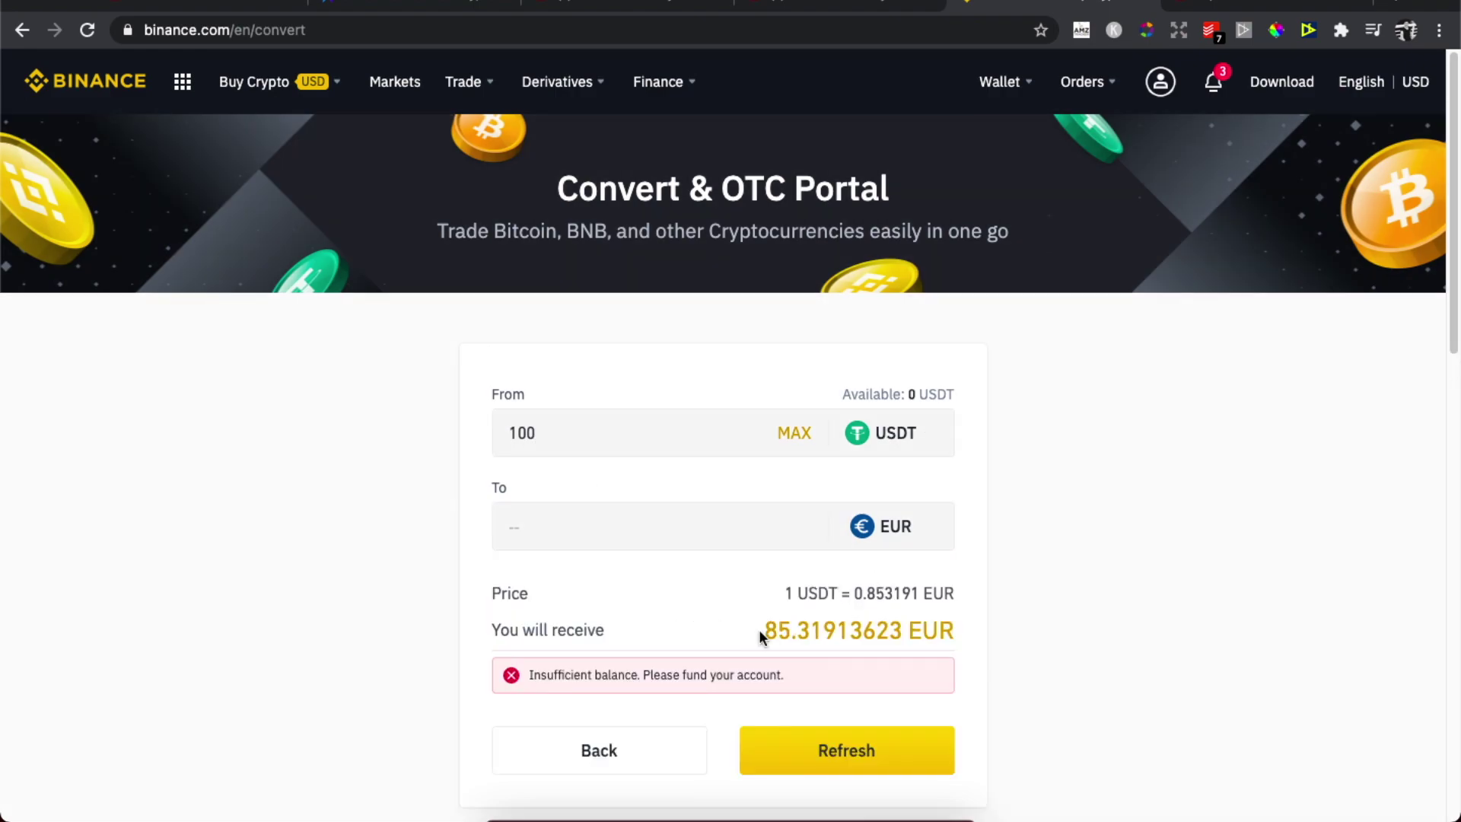
drag(764, 630, 776, 631)
click(752, 621)
scroll(510, 674, down, 1)
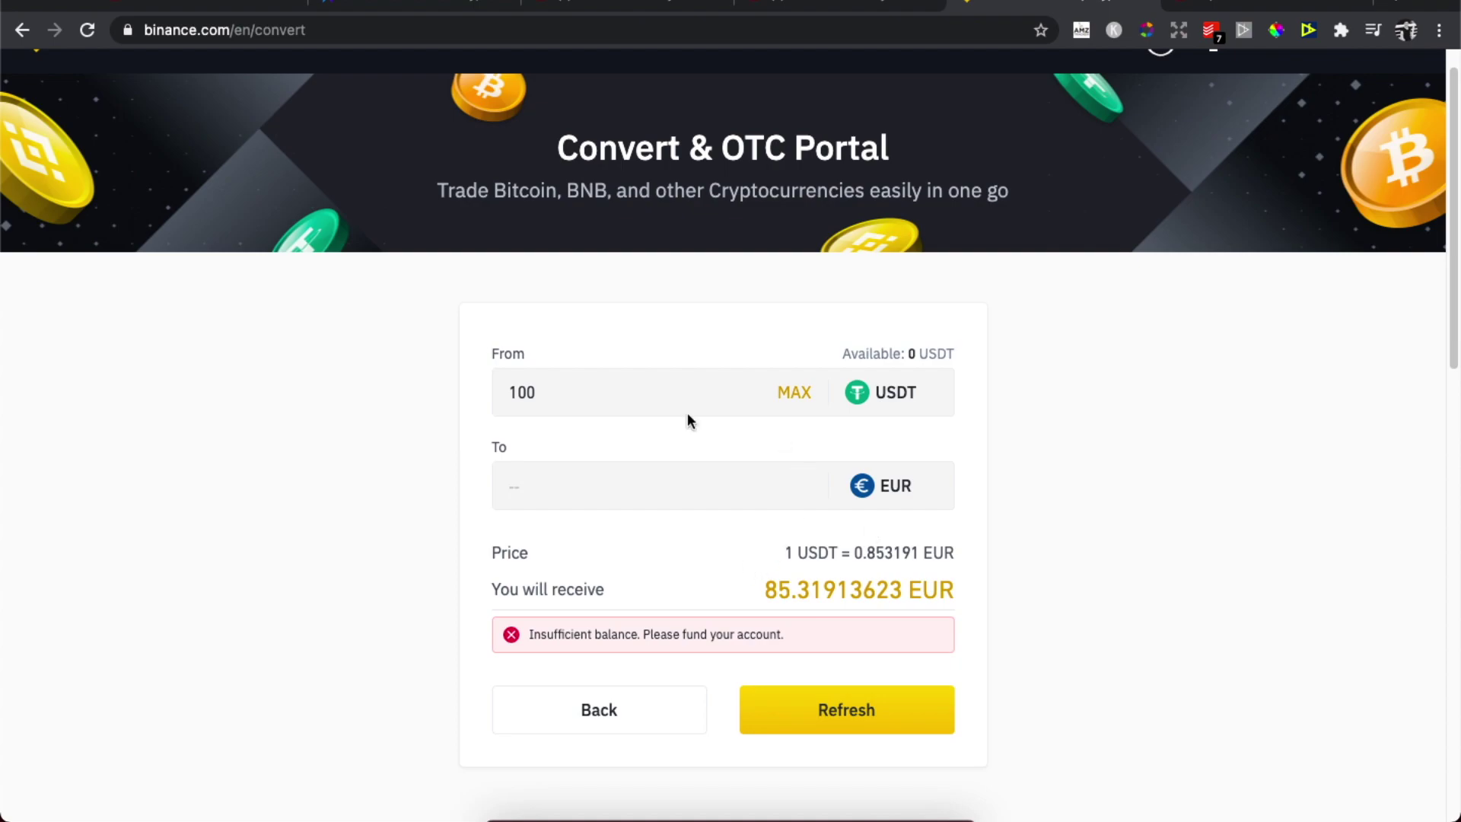
scroll(746, 432, up, 1)
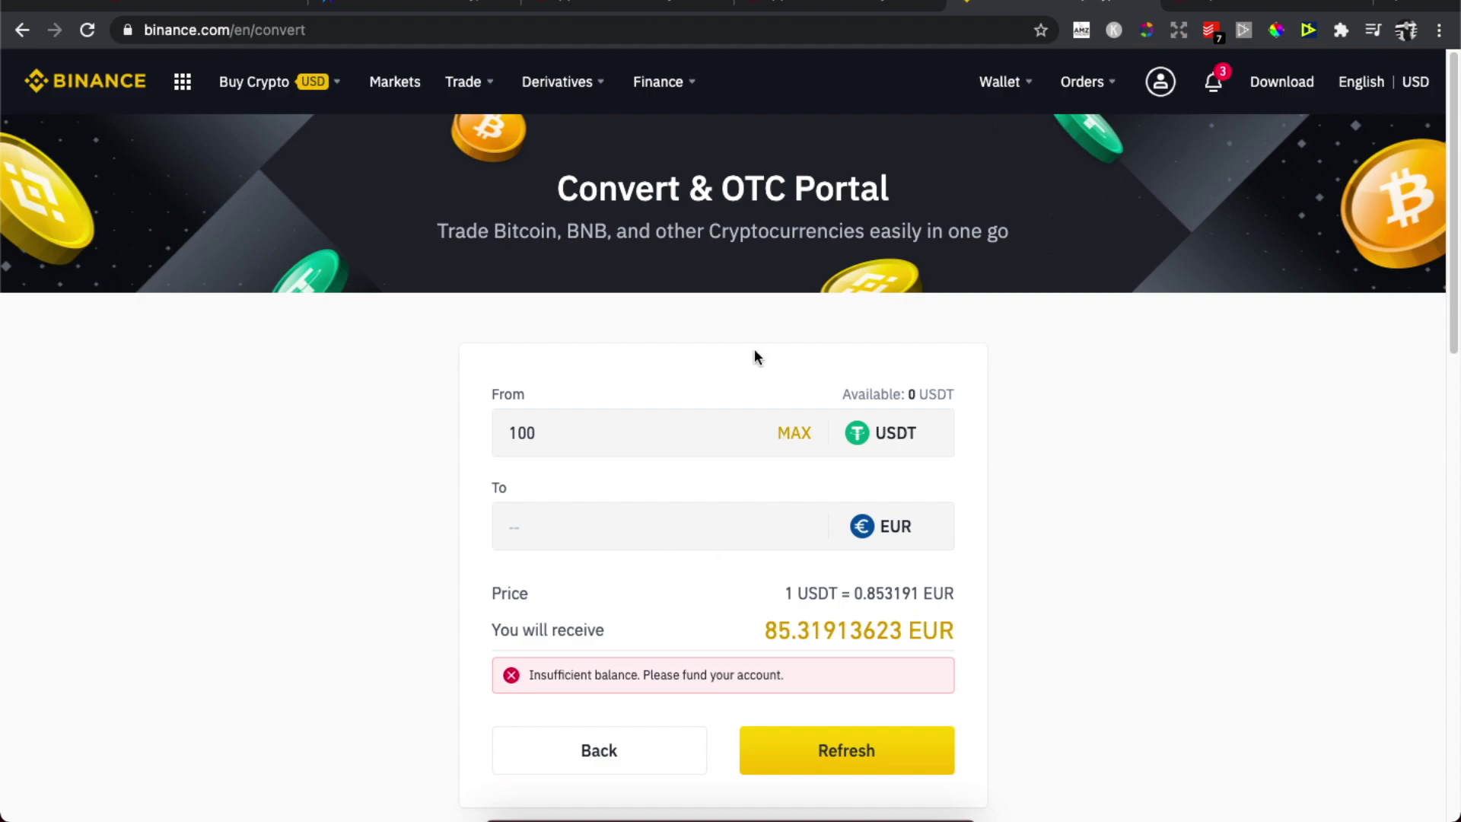
Go to the Fiat and Spot wallet and open its EUR Withdraw page.
mouse_move(997, 80)
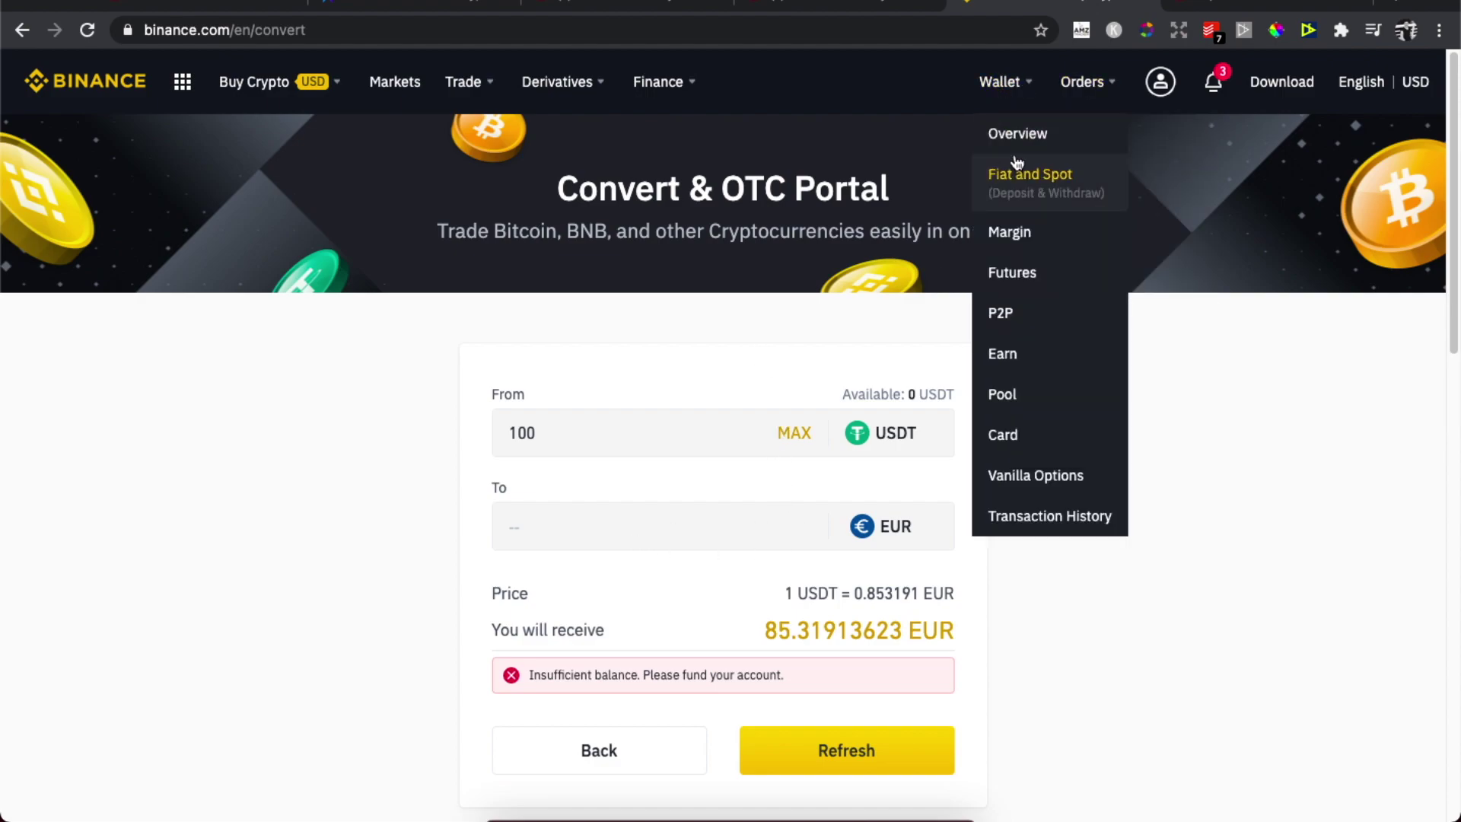
click(1019, 182)
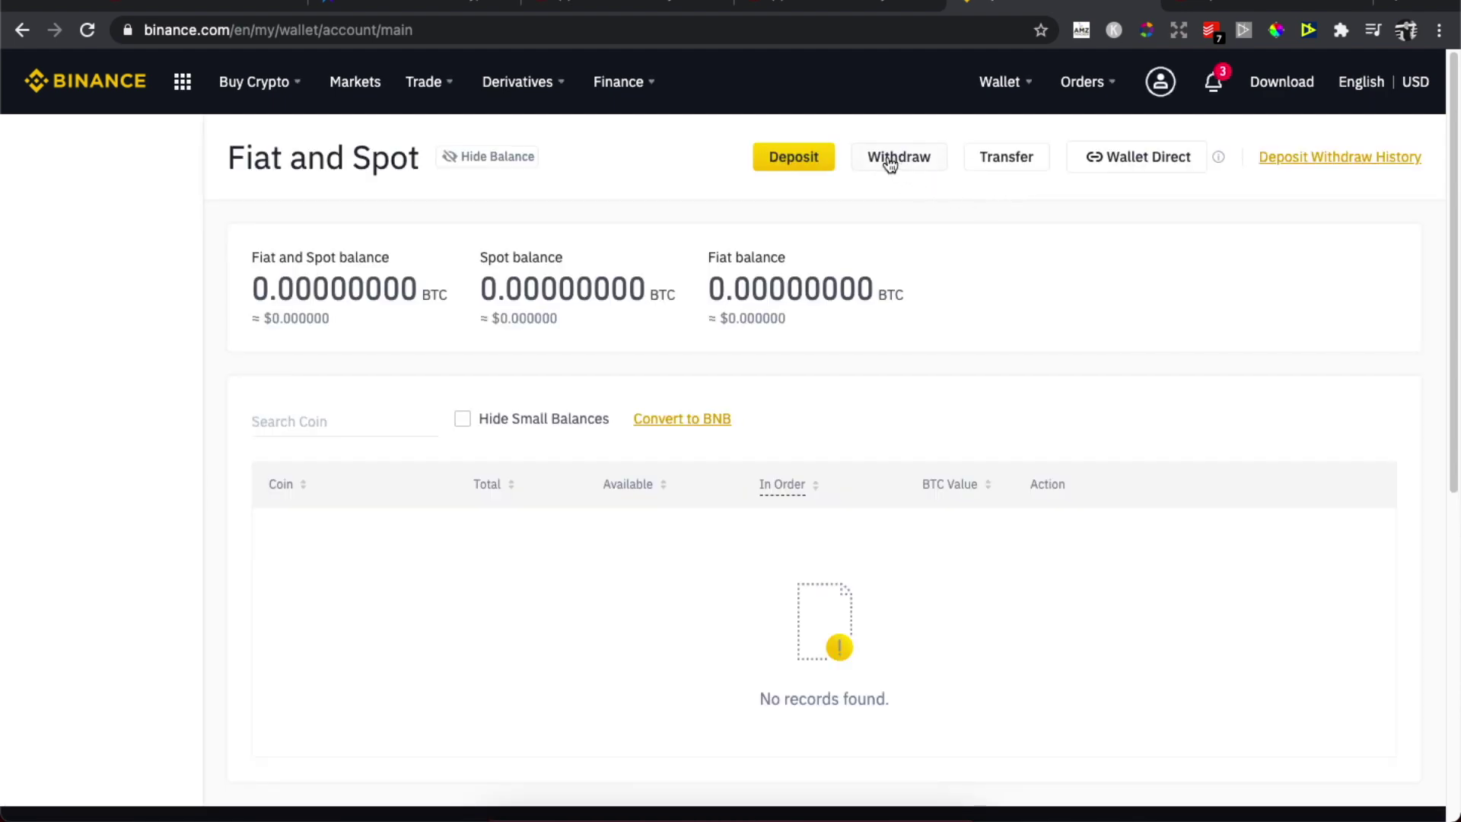
click(890, 165)
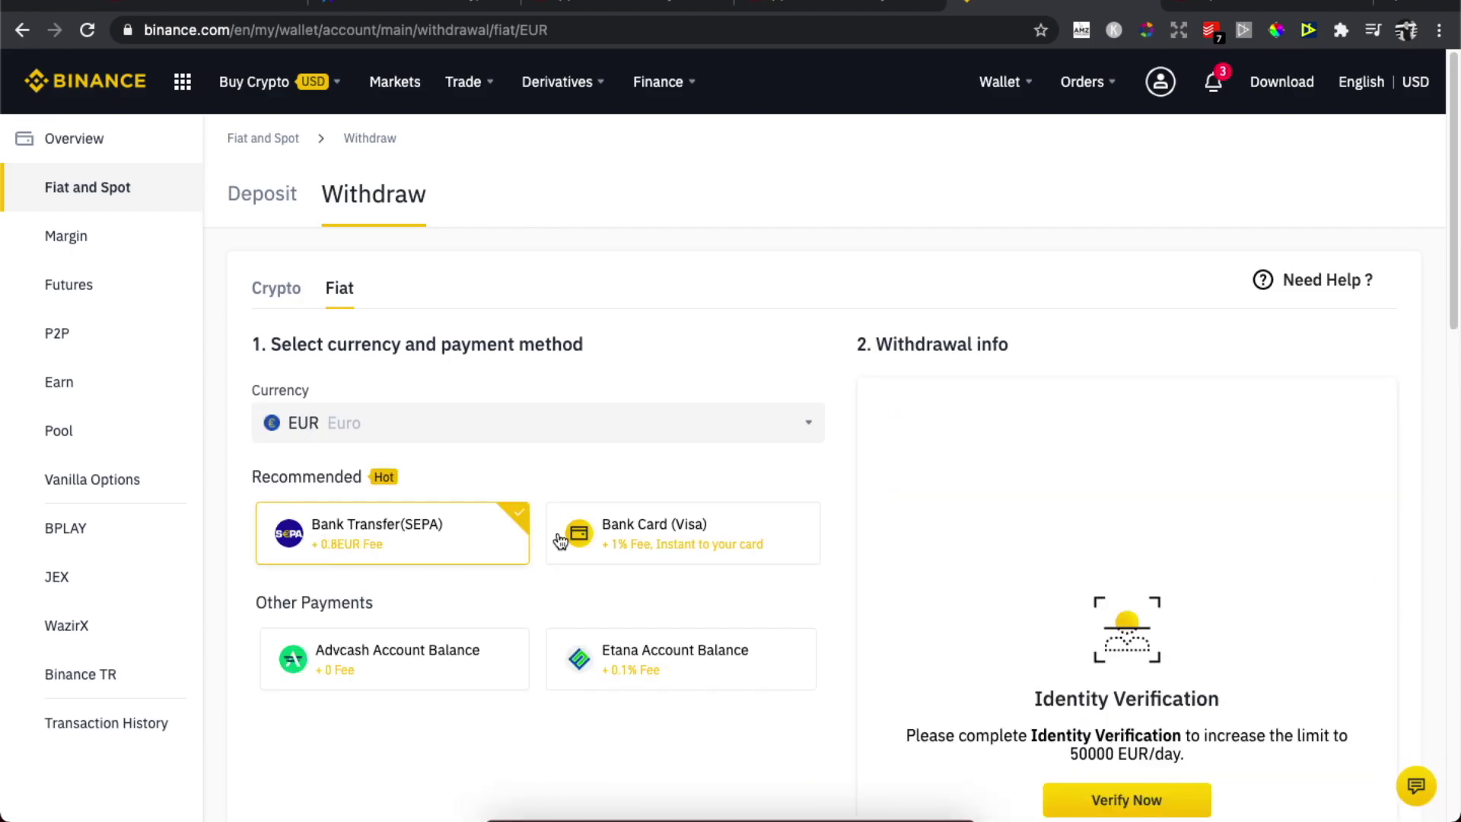
Scroll through the EUR Bank Transfer (SEPA) withdrawal options and the empty withdrawal history.
scroll(631, 525, down, 2)
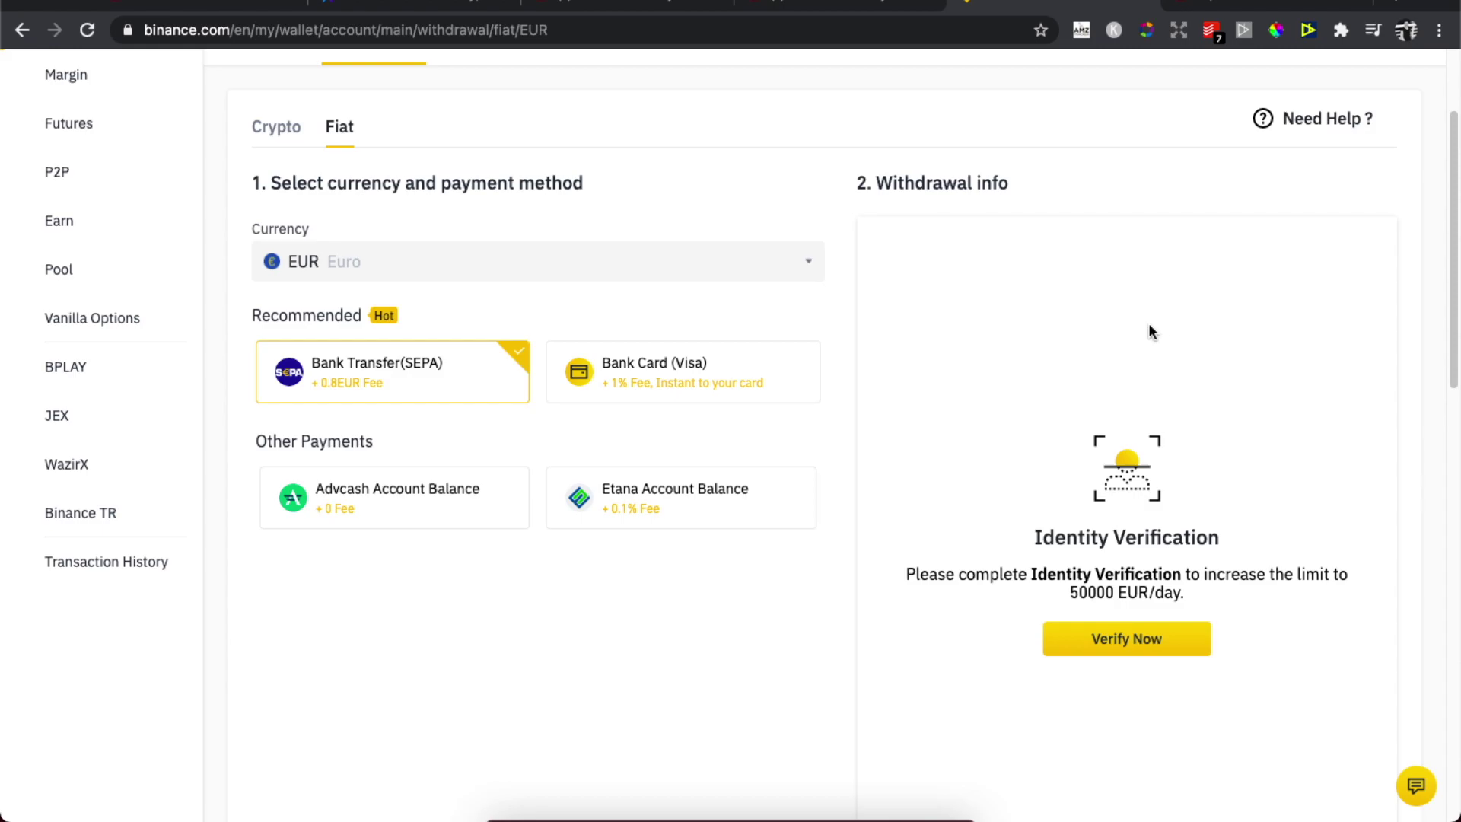
scroll(1012, 352, down, 8)
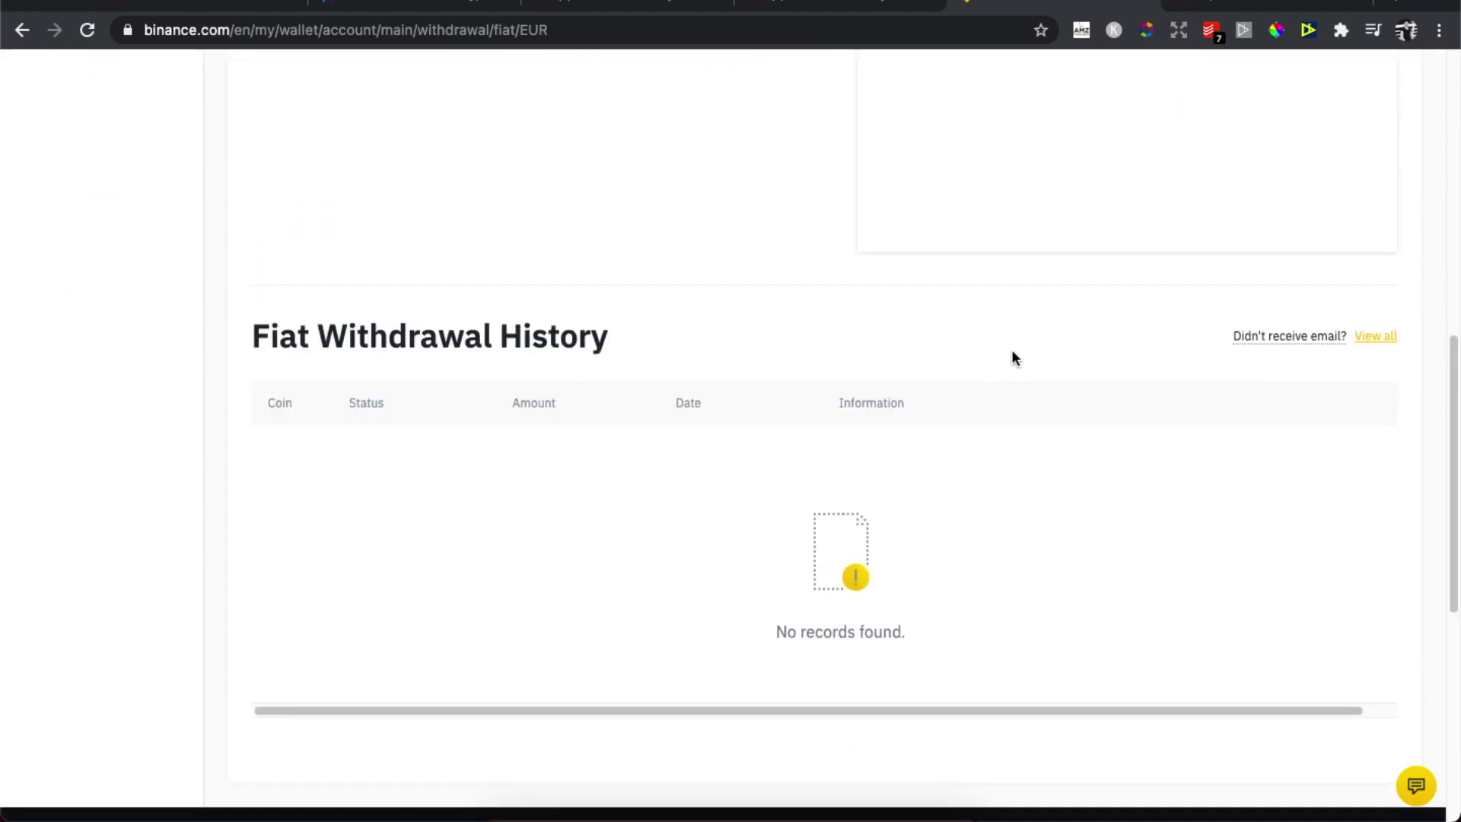
scroll(1013, 353, up, 10)
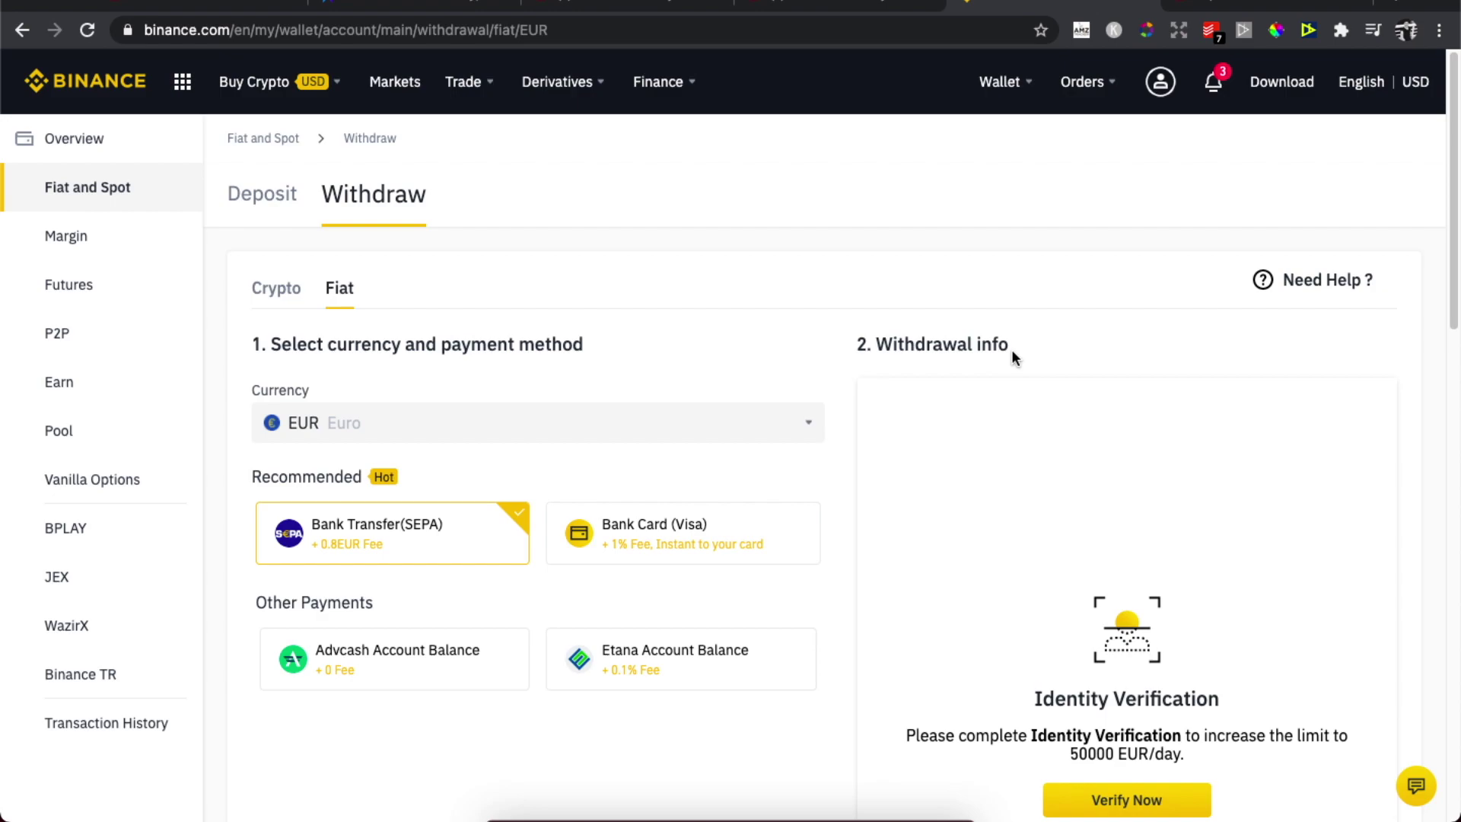